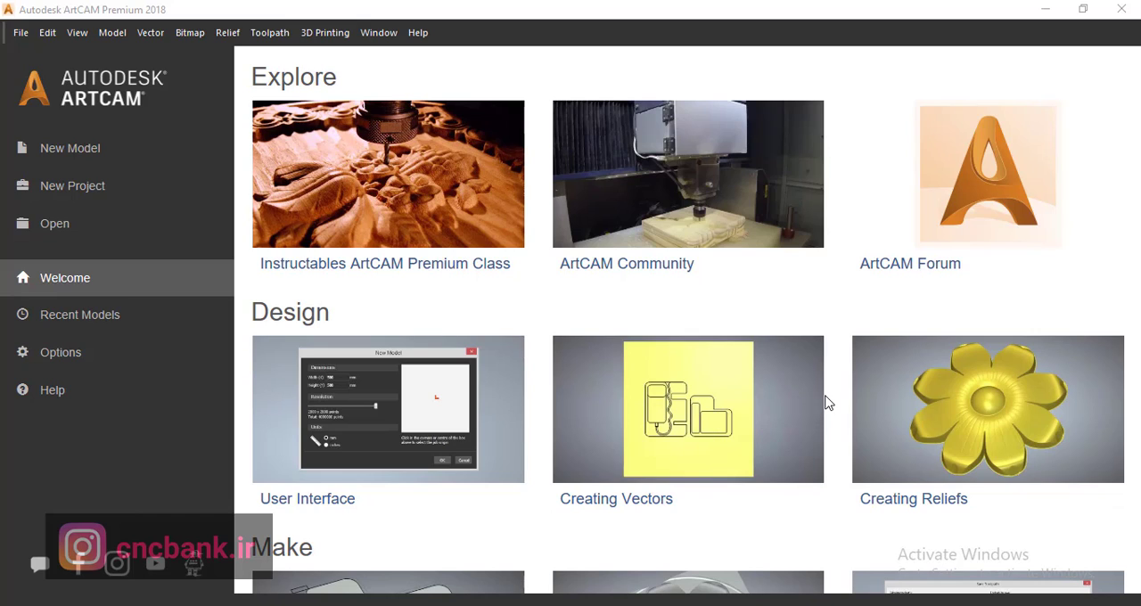
- Create a new 1000 x 1000 mm model and show it in the 2D view
click(113, 164)
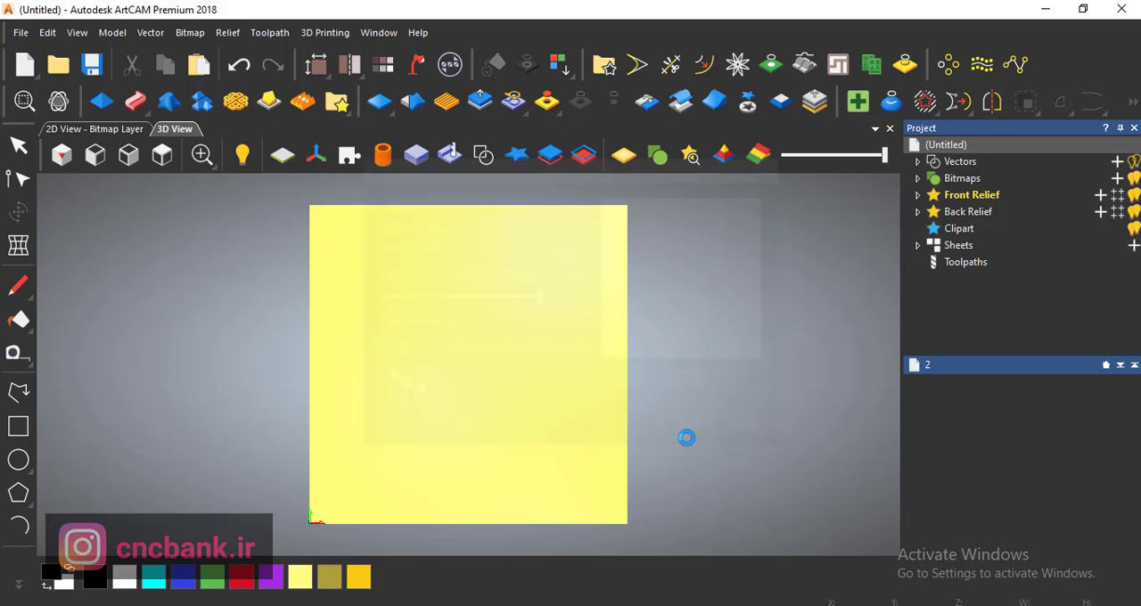
click(95, 128)
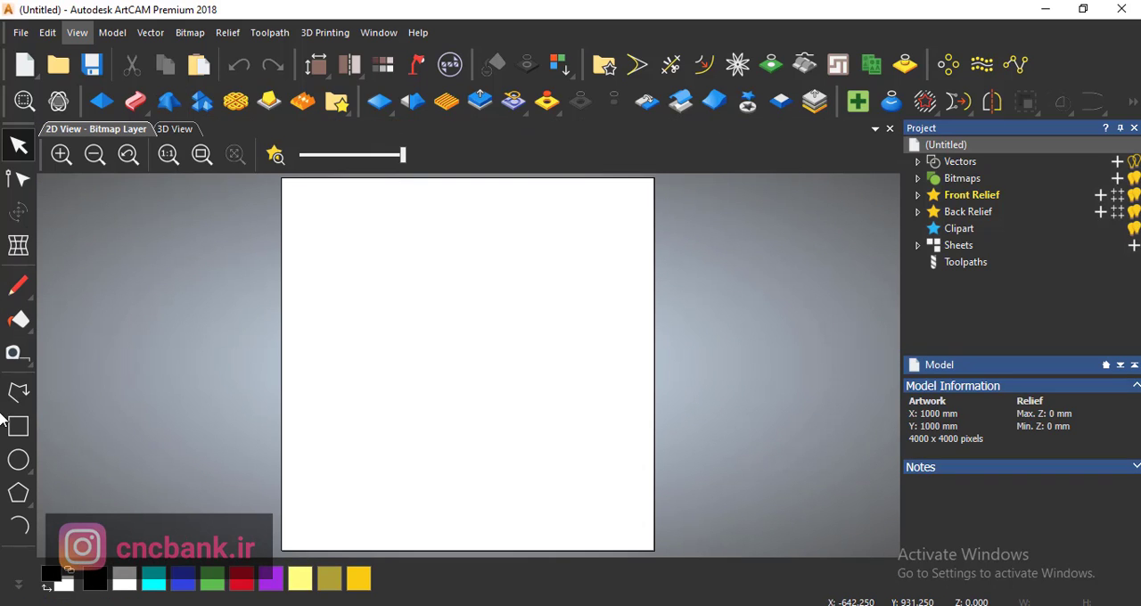
- Draw a rectangle about 614 x 443 mm near the middle of the model and select it
click(18, 426)
drag(596, 288, 366, 453)
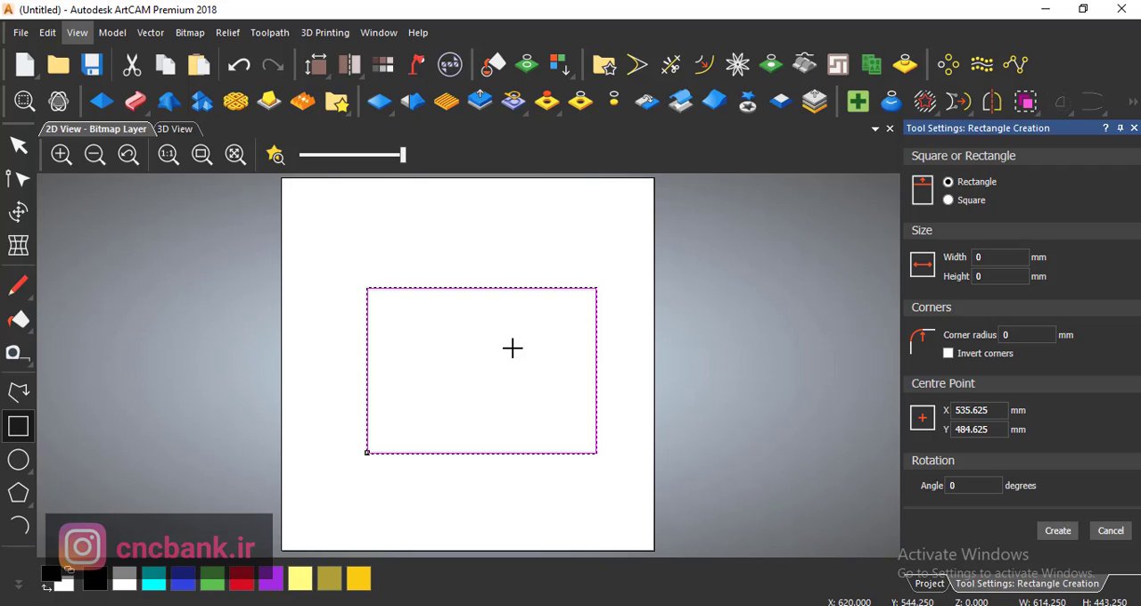
click(28, 153)
drag(502, 251, 386, 336)
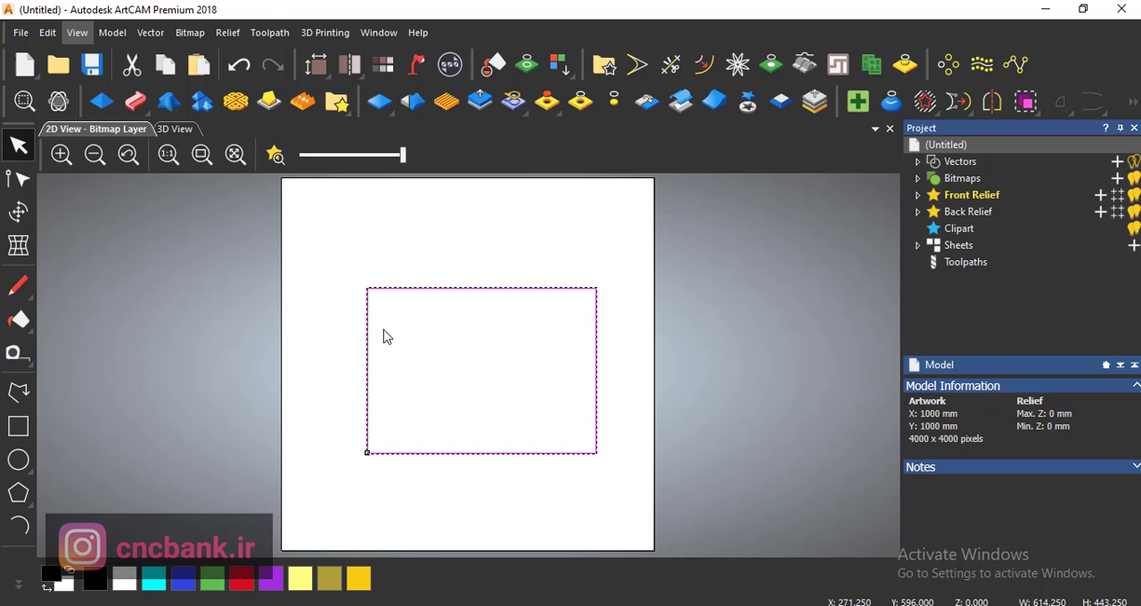
- Start a 2D Area Clearance toolpath for the selected rectangle and set its finish depth to 15 mm
click(260, 38)
mouse_move(354, 123)
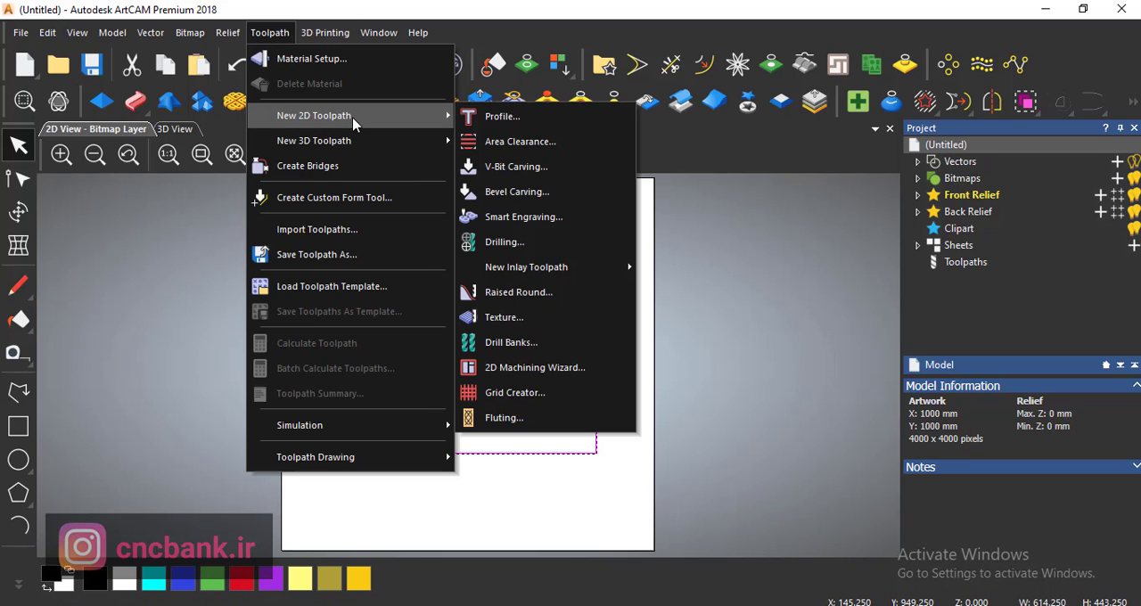
click(517, 143)
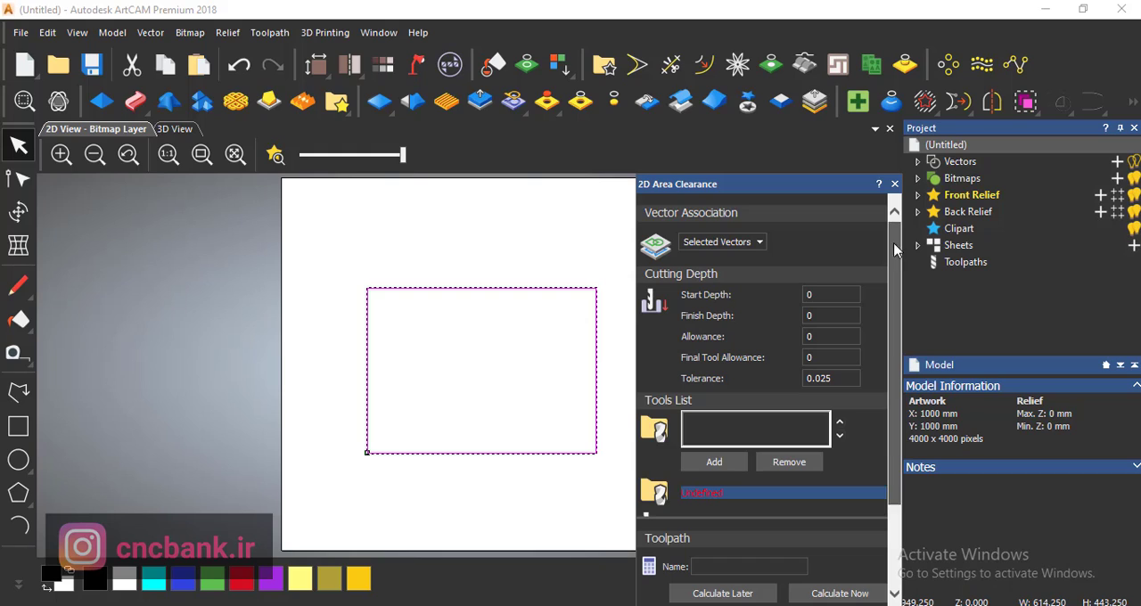
scroll(834, 323, down, 1)
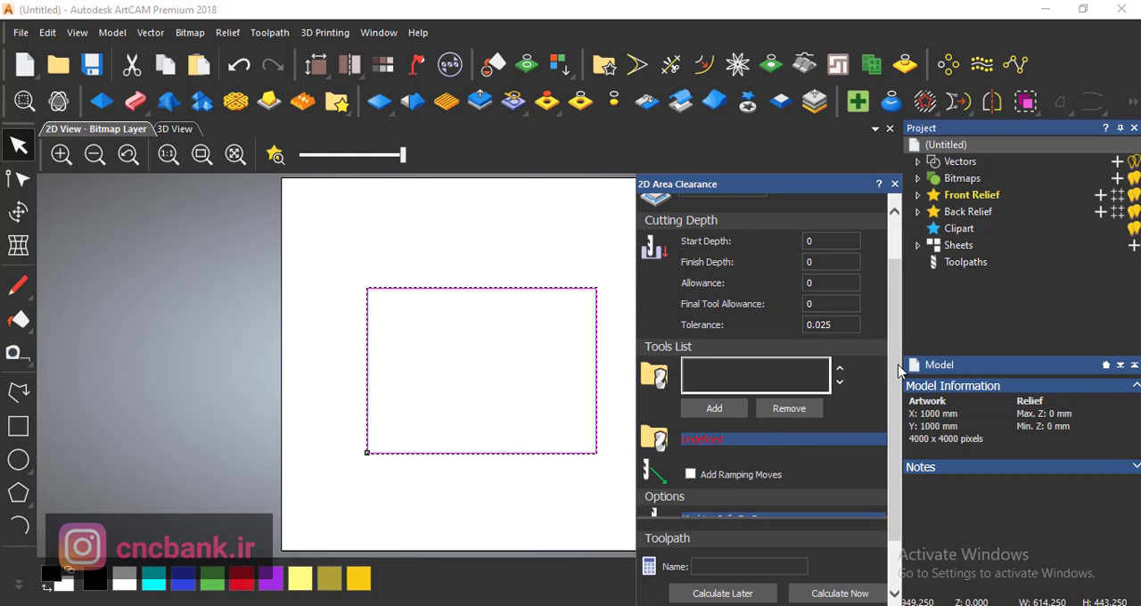
scroll(899, 378, down, 1)
scroll(896, 446, up, 2)
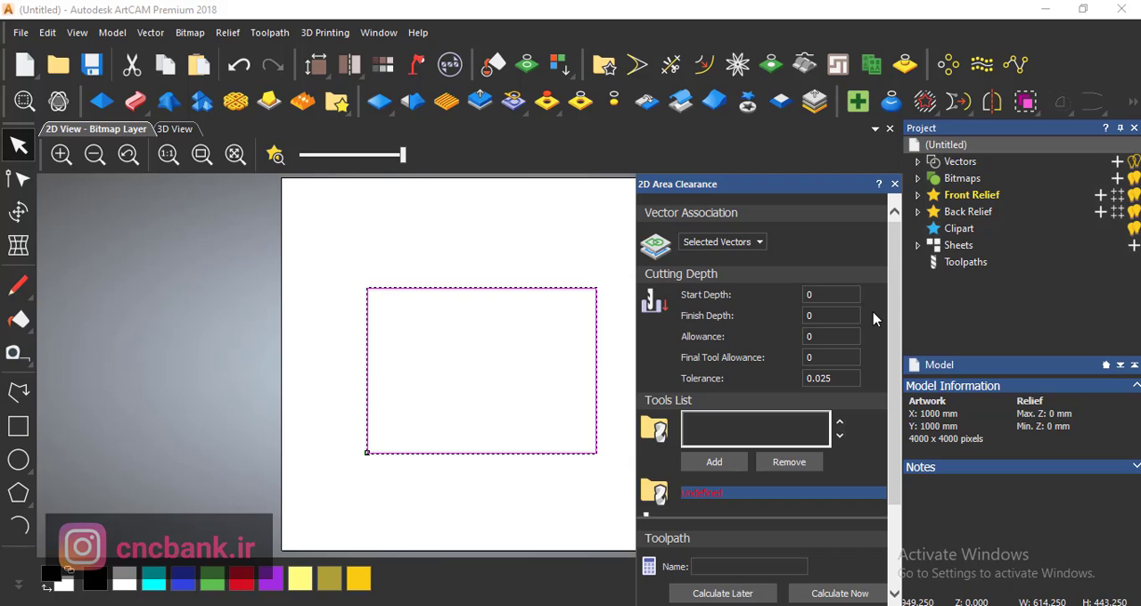
click(835, 316)
click(839, 321)
text(15)
- Add the 16 mm slot drill 101211 from the TIDEWAY straight bit group to the toolpath's tools list
scroll(713, 378, down, 2)
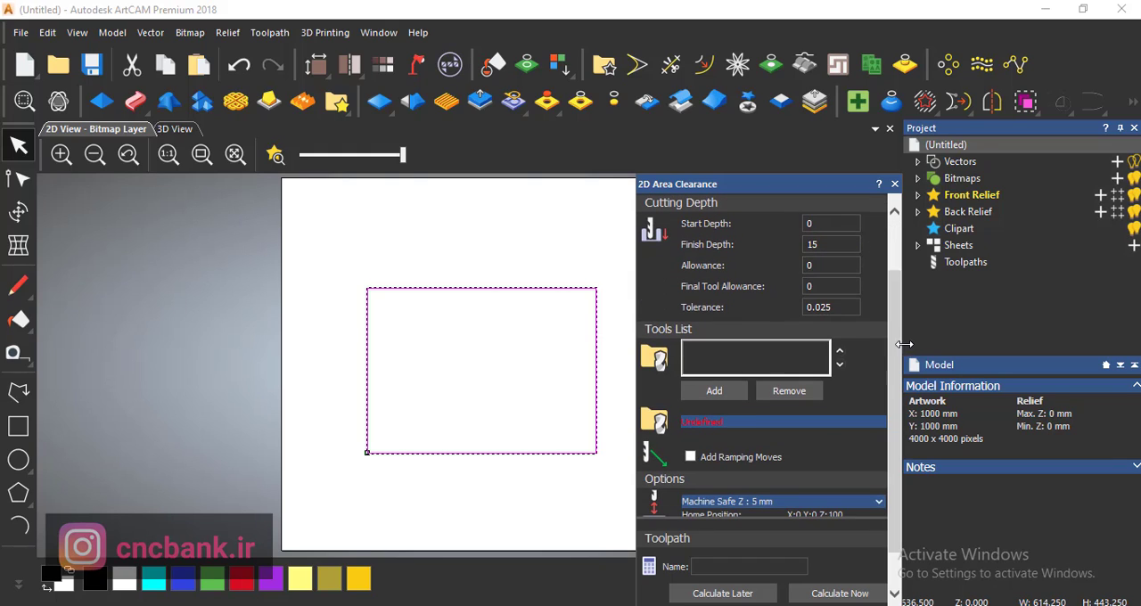
click(728, 395)
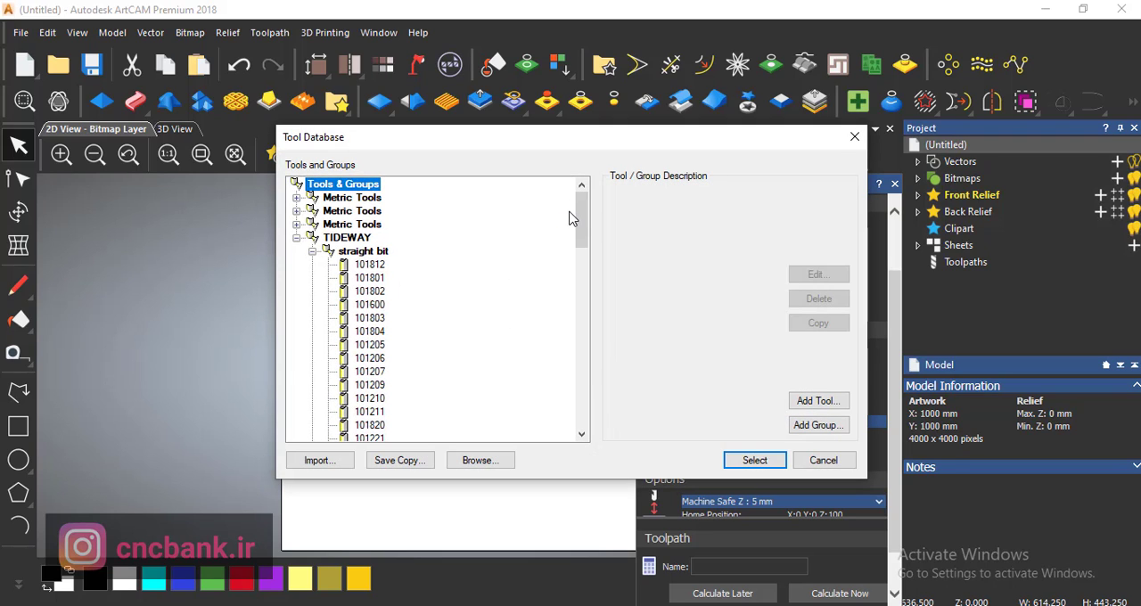
drag(580, 229, 580, 267)
click(380, 321)
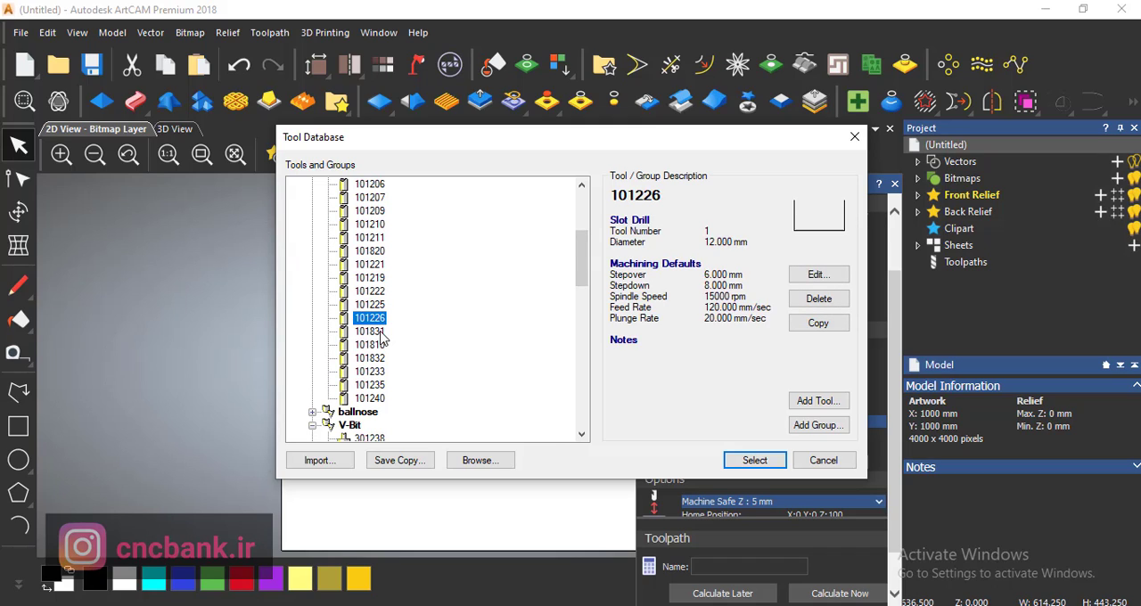
click(381, 333)
click(381, 321)
click(380, 305)
click(378, 280)
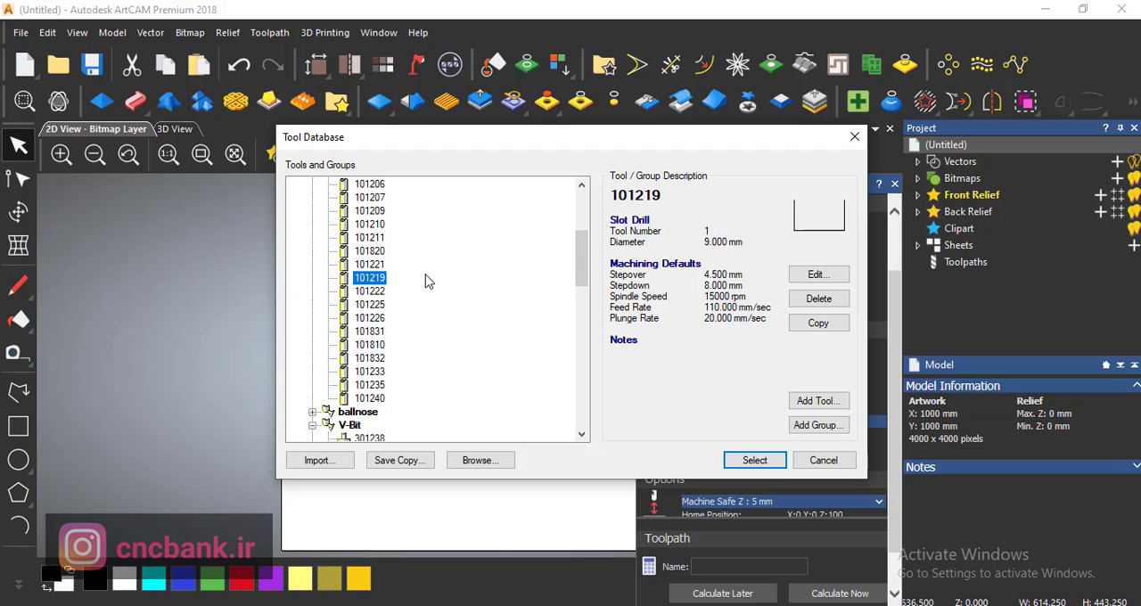
click(377, 293)
click(367, 346)
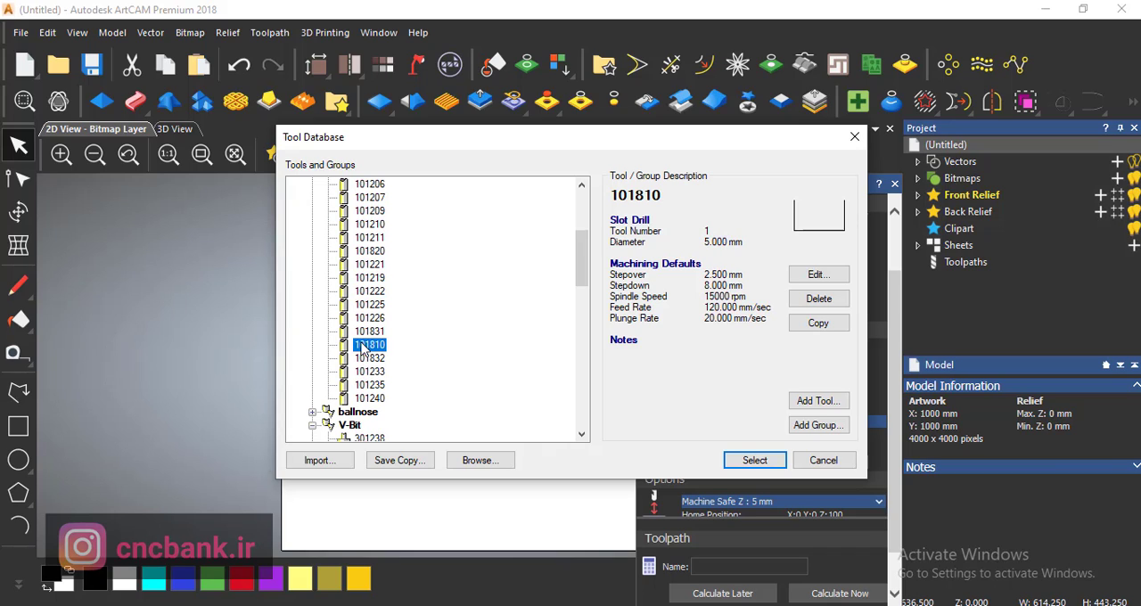
click(358, 240)
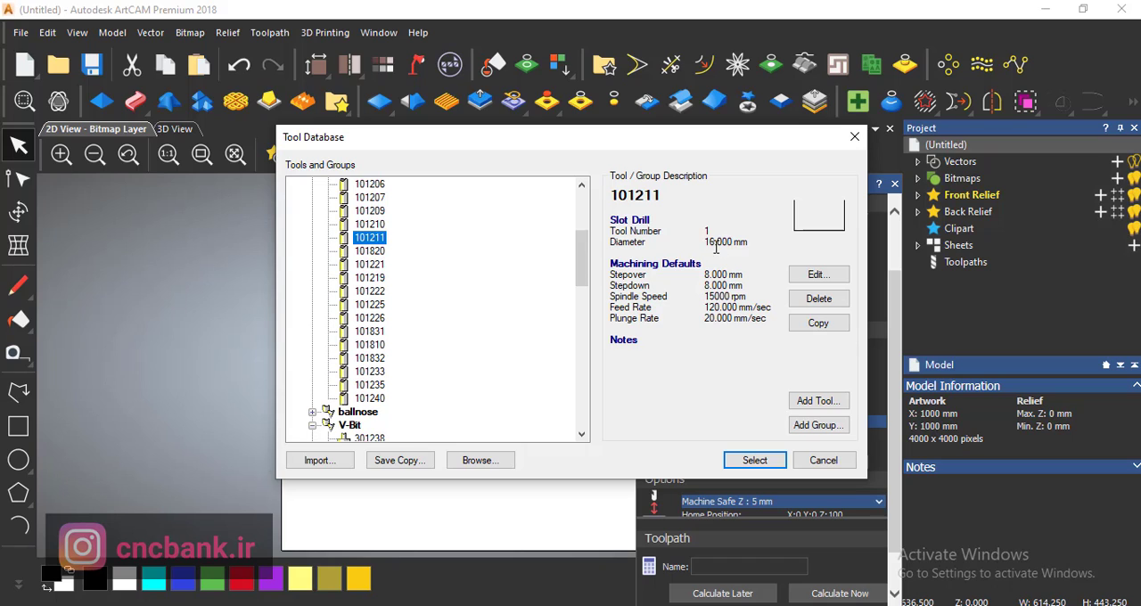
click(755, 460)
- Set the material thickness to 16 mm and calculate the raster area clearance toolpath with the name 1
drag(891, 300, 906, 415)
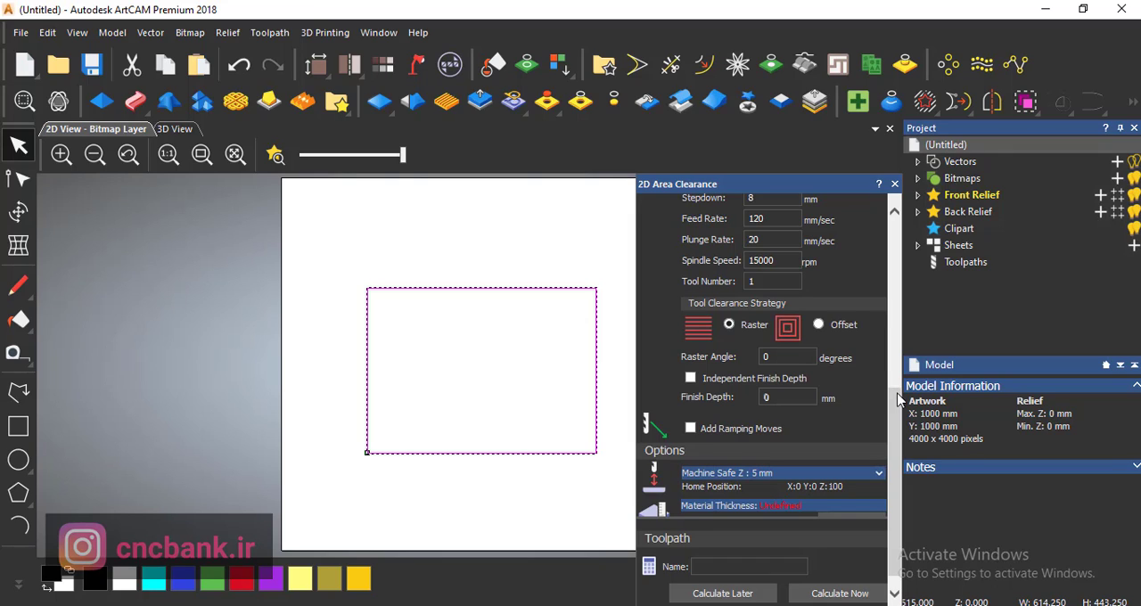
scroll(899, 399, down, 1)
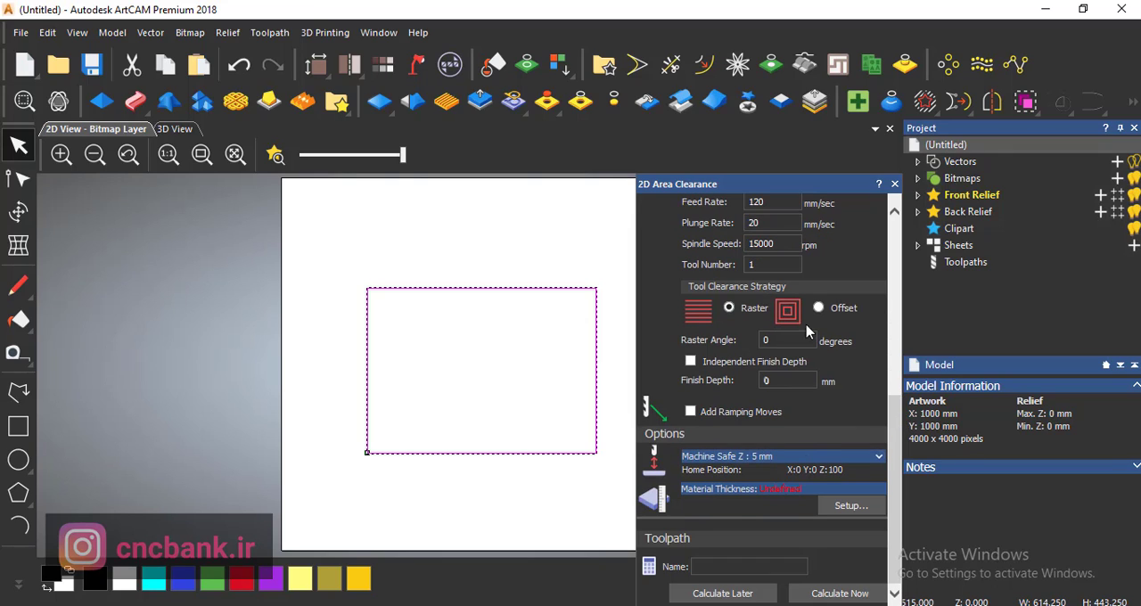
click(851, 505)
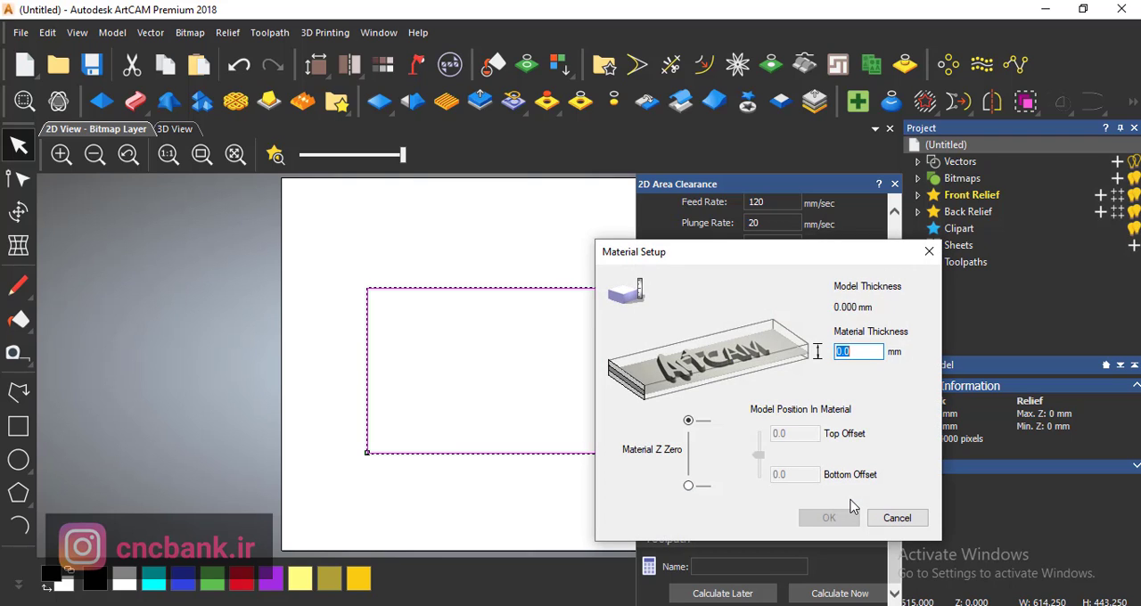
text(16)
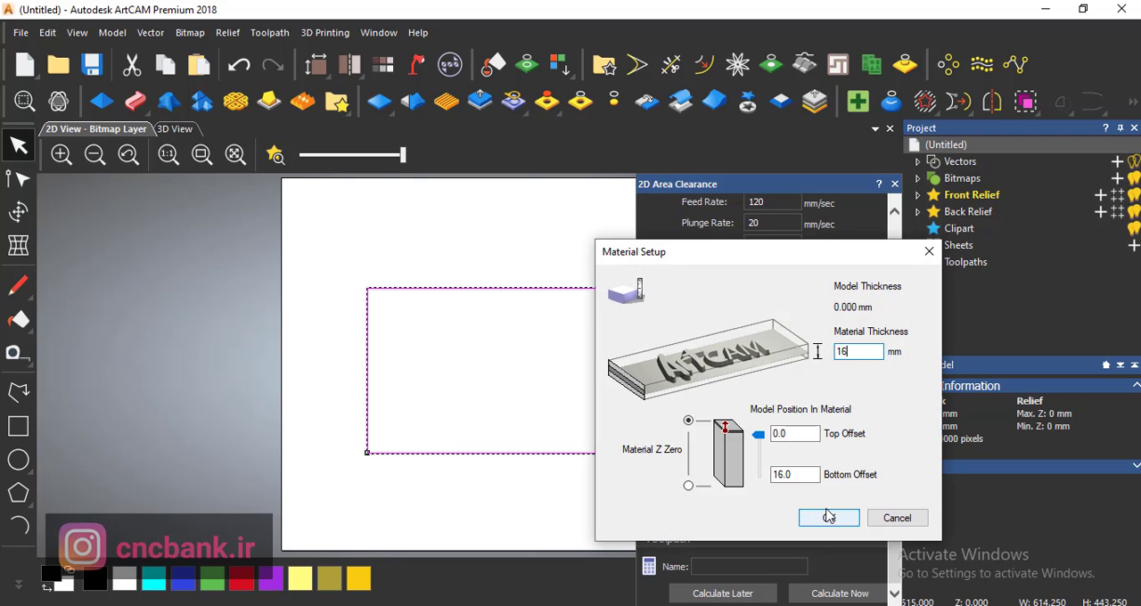
click(829, 516)
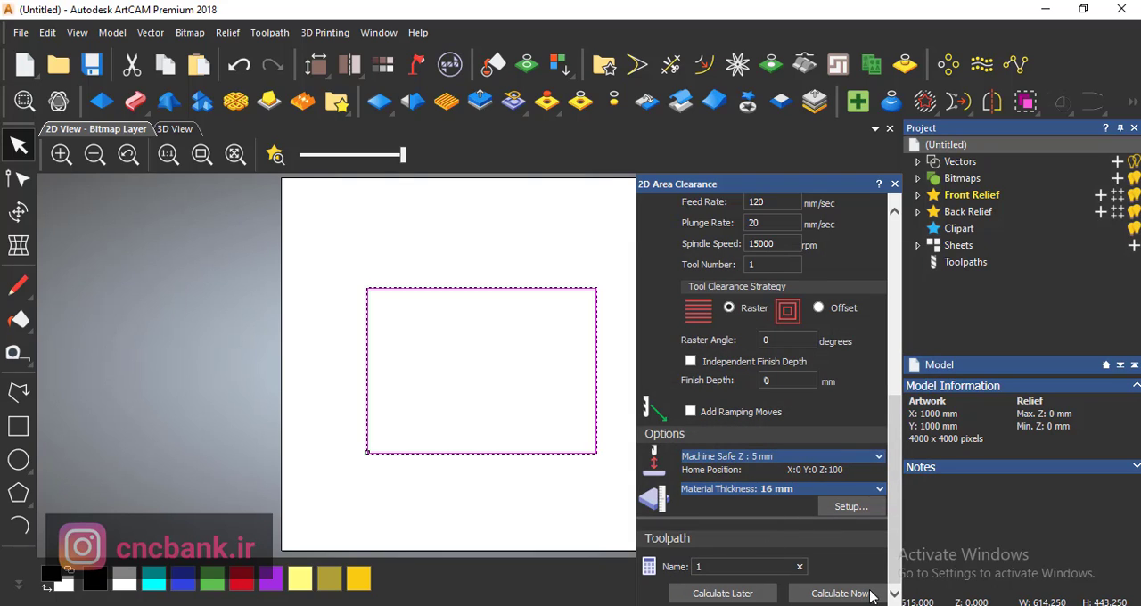
click(843, 596)
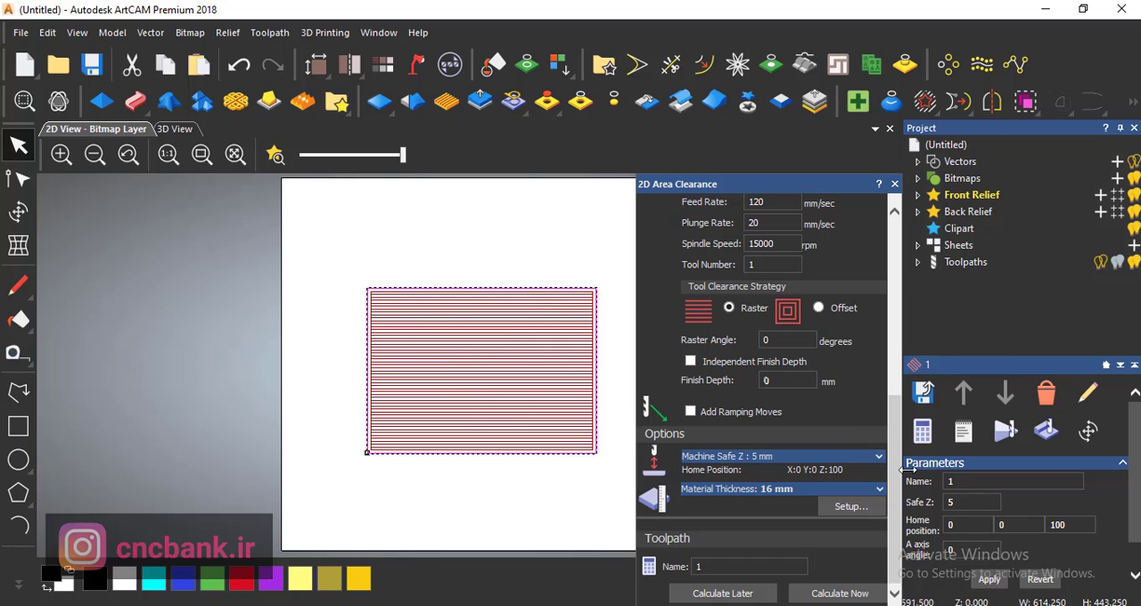
- Examine the calculated raster passes inside the rectangle, up close at its corners and as a whole
scroll(896, 456, up, 1)
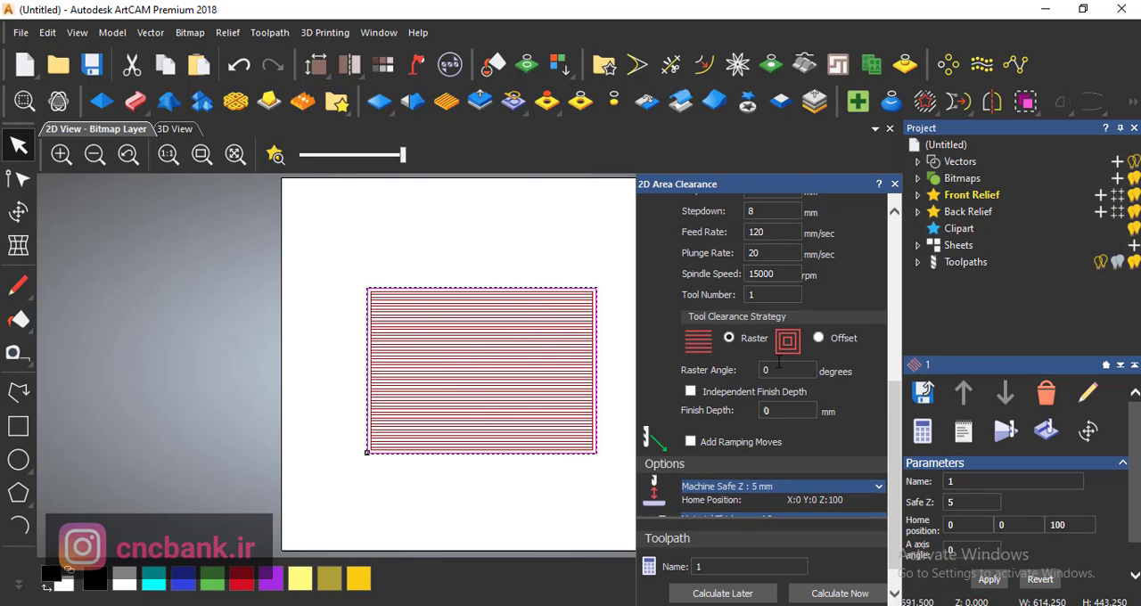
click(425, 456)
scroll(351, 433, up, 2)
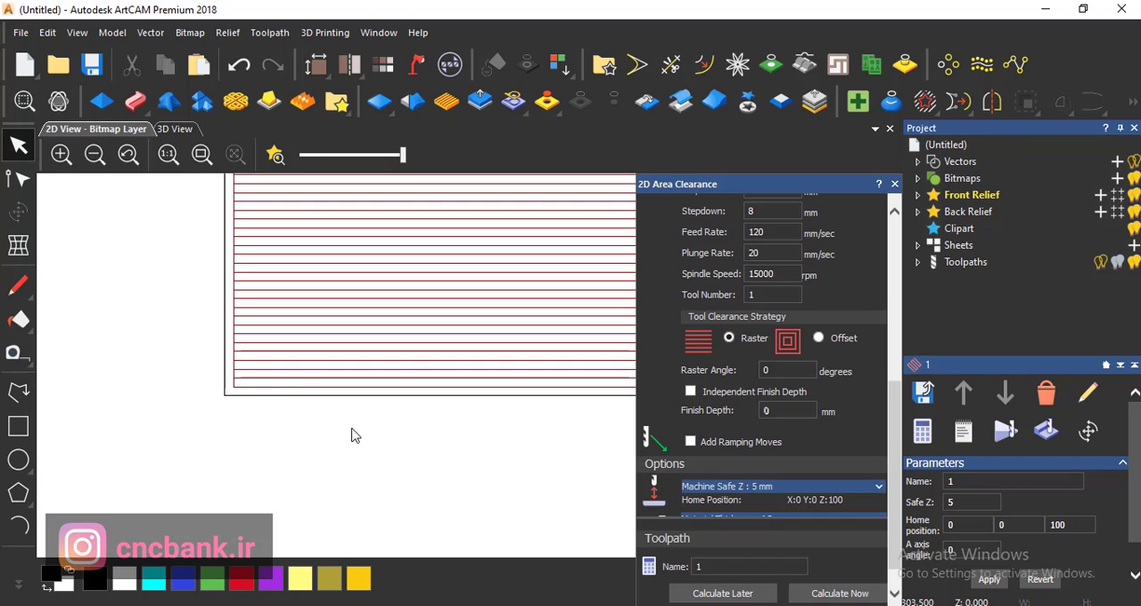
scroll(262, 369, down, 4)
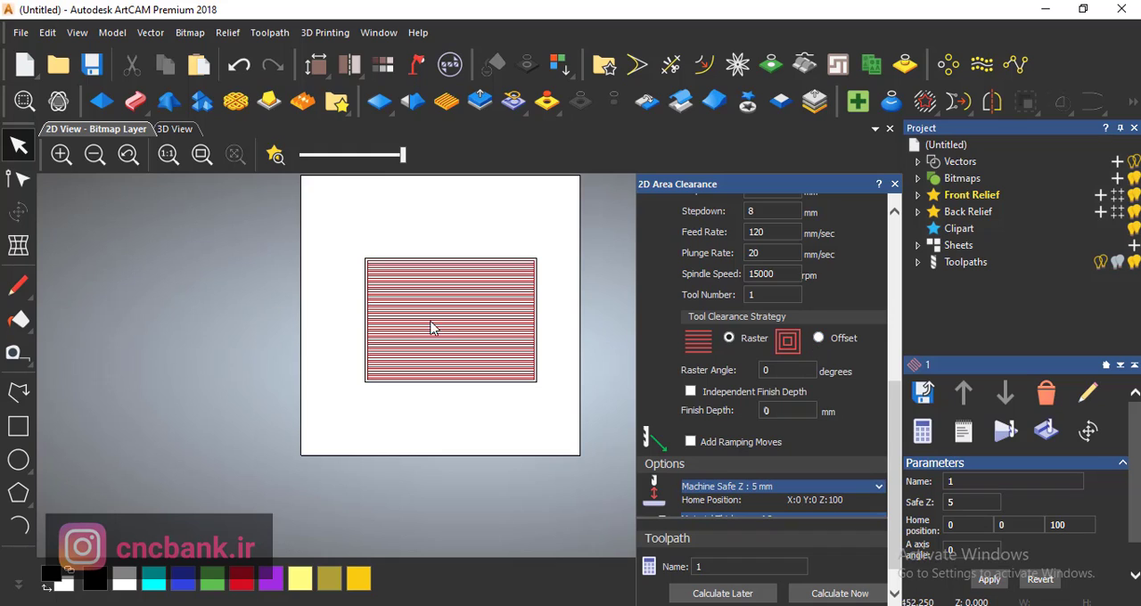
scroll(433, 327, up, 3)
scroll(407, 377, down, 2)
scroll(539, 244, up, 2)
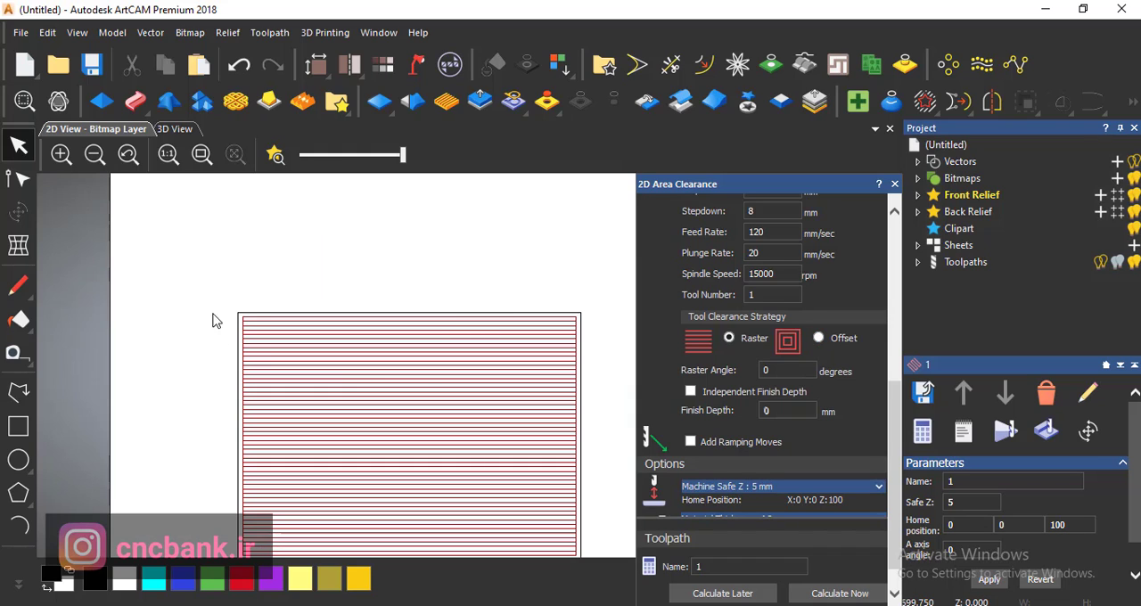
scroll(387, 290, down, 2)
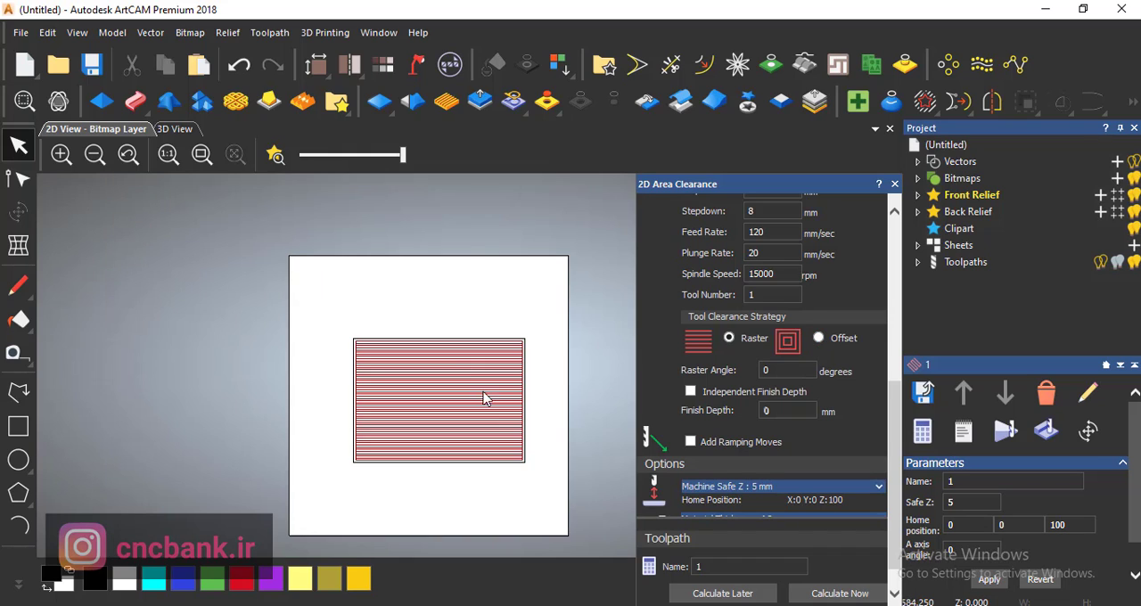
- Set the raster angle to 30 degrees, reselect the rectangle and recalculate its area clearance toolpath
scroll(579, 508, up, 2)
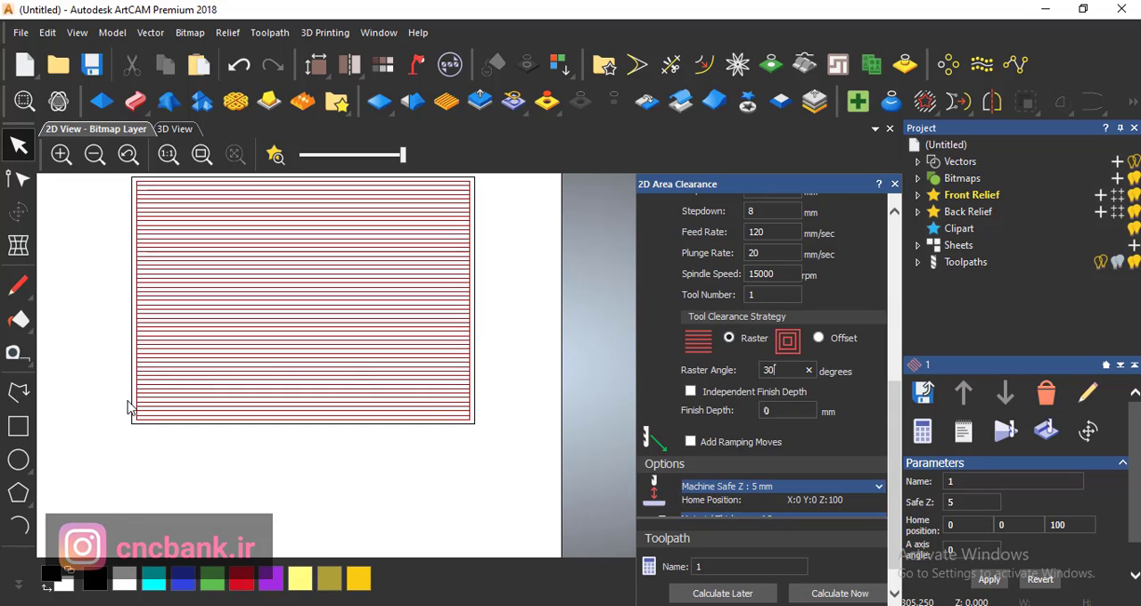
scroll(127, 406, up, 2)
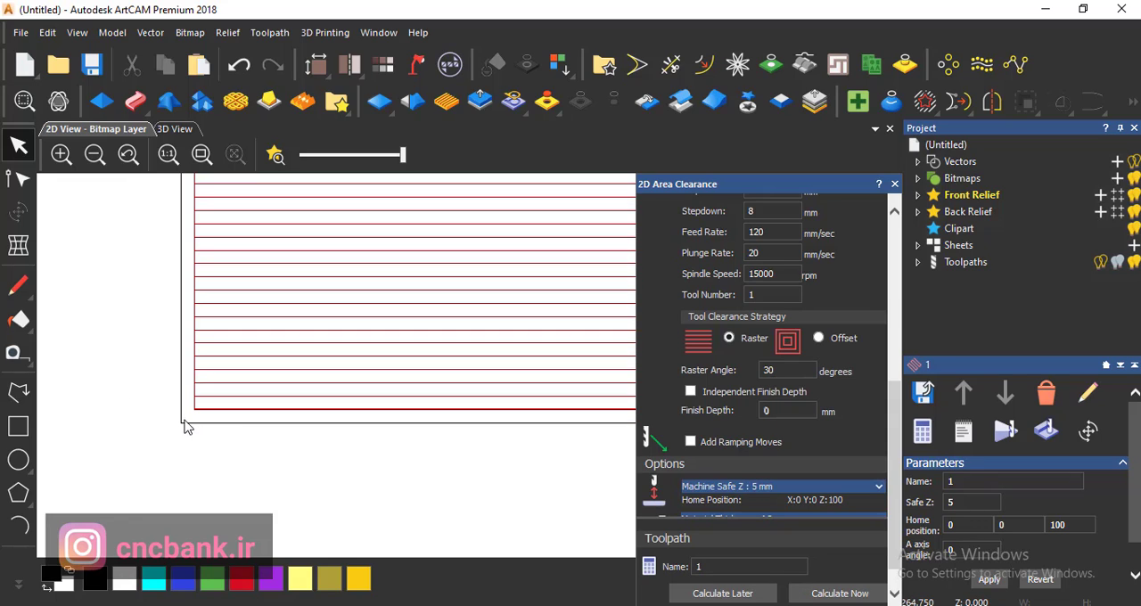
click(182, 423)
click(813, 594)
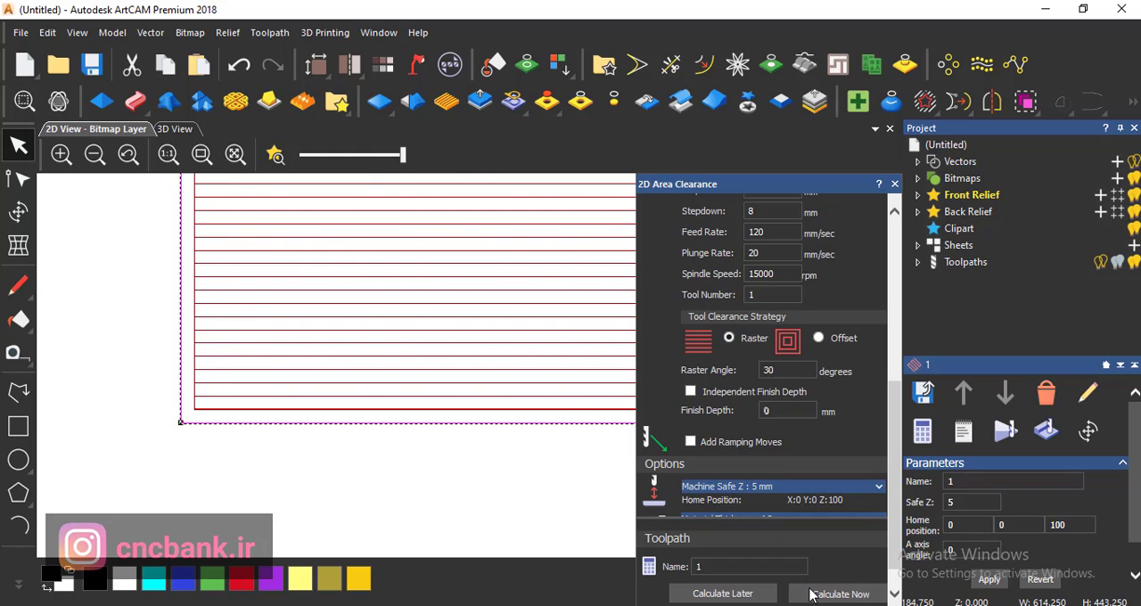
scroll(213, 444, down, 3)
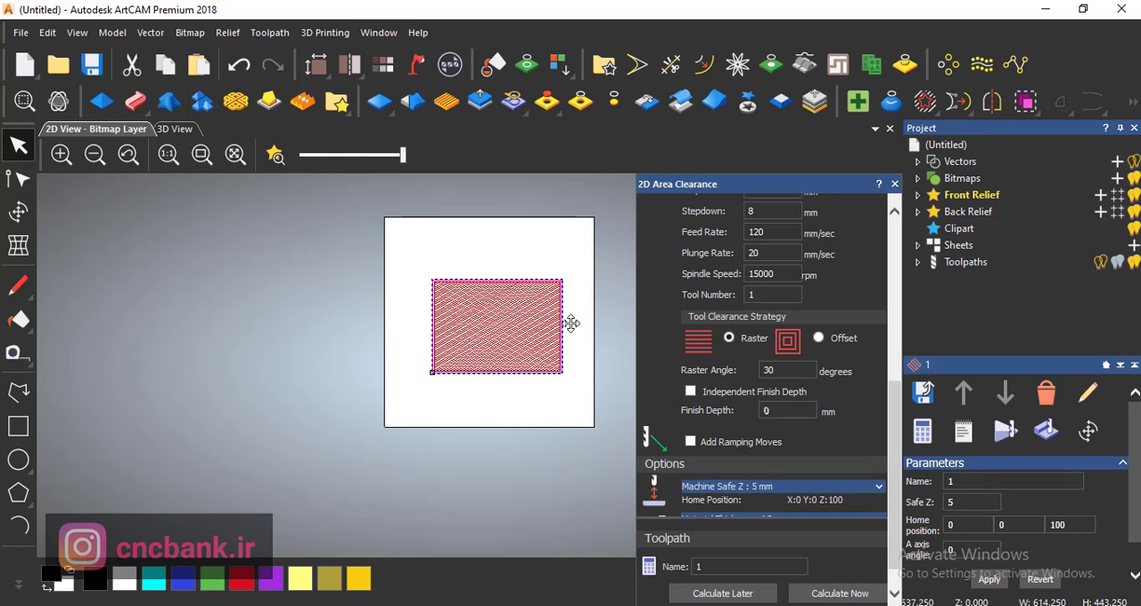
scroll(570, 324, up, 2)
scroll(522, 490, down, 1)
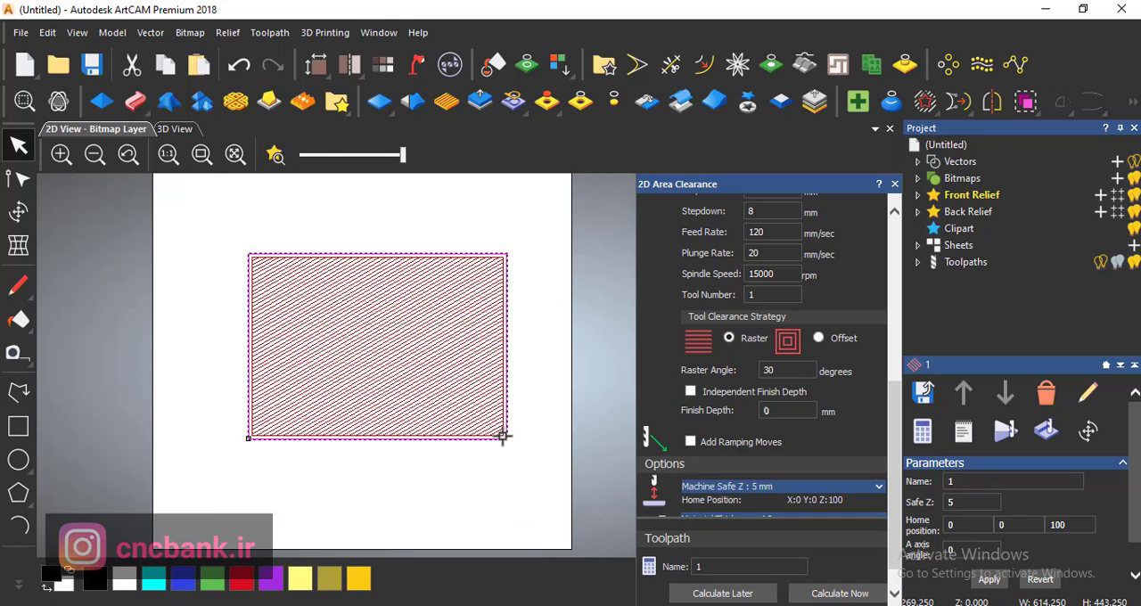
scroll(503, 434, up, 1)
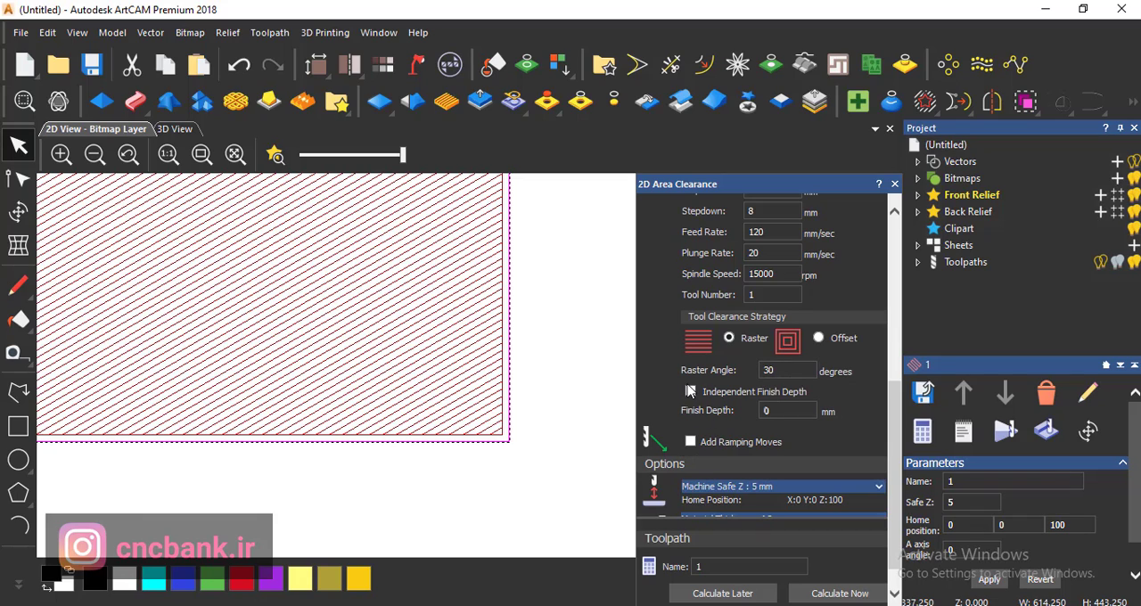
- Switch the tool clearance strategy to Offset and recalculate the rectangle's area clearance toolpath
click(819, 338)
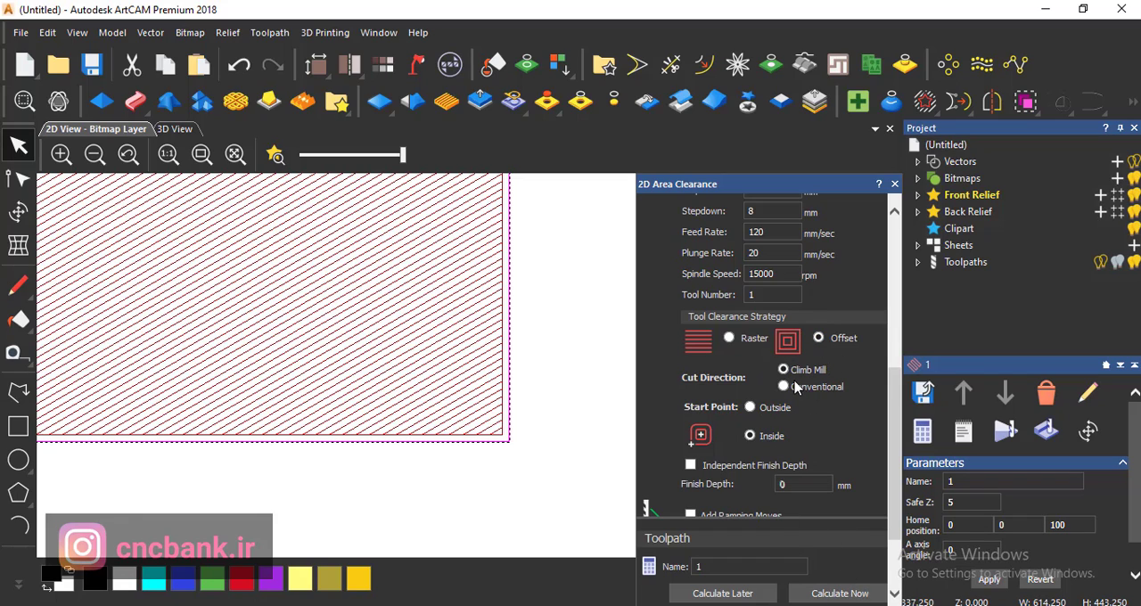
click(822, 593)
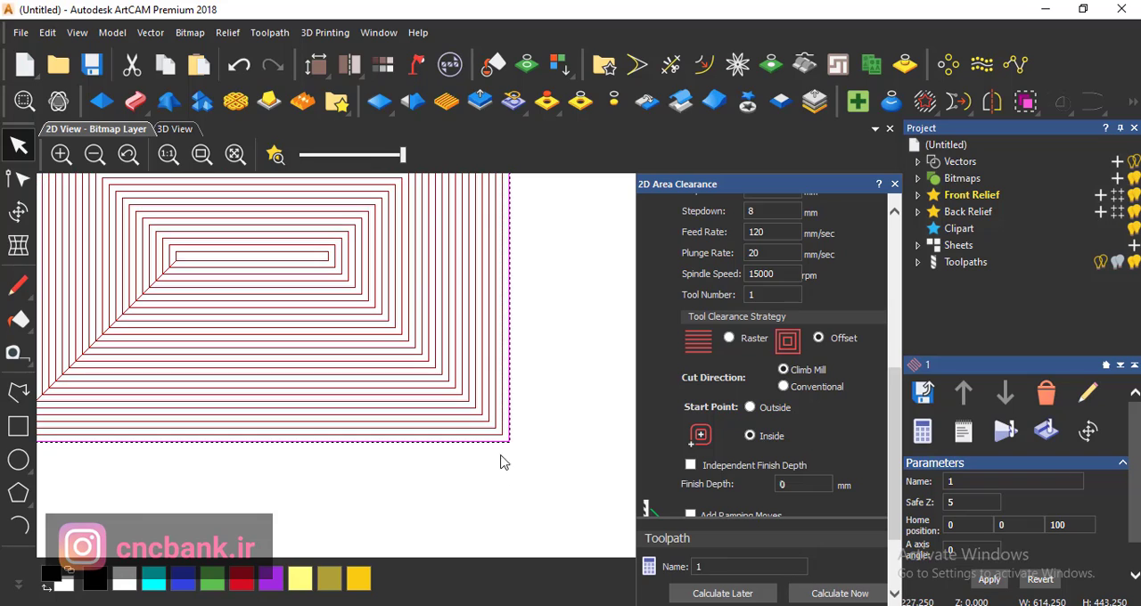
scroll(523, 390, down, 3)
scroll(457, 353, up, 5)
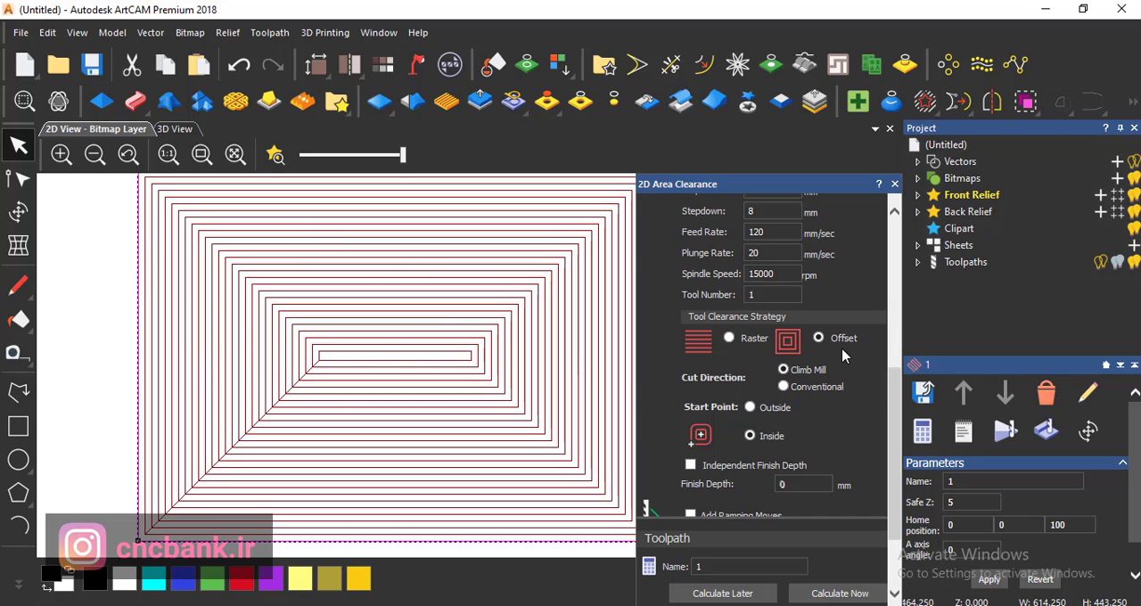
drag(896, 448, 896, 493)
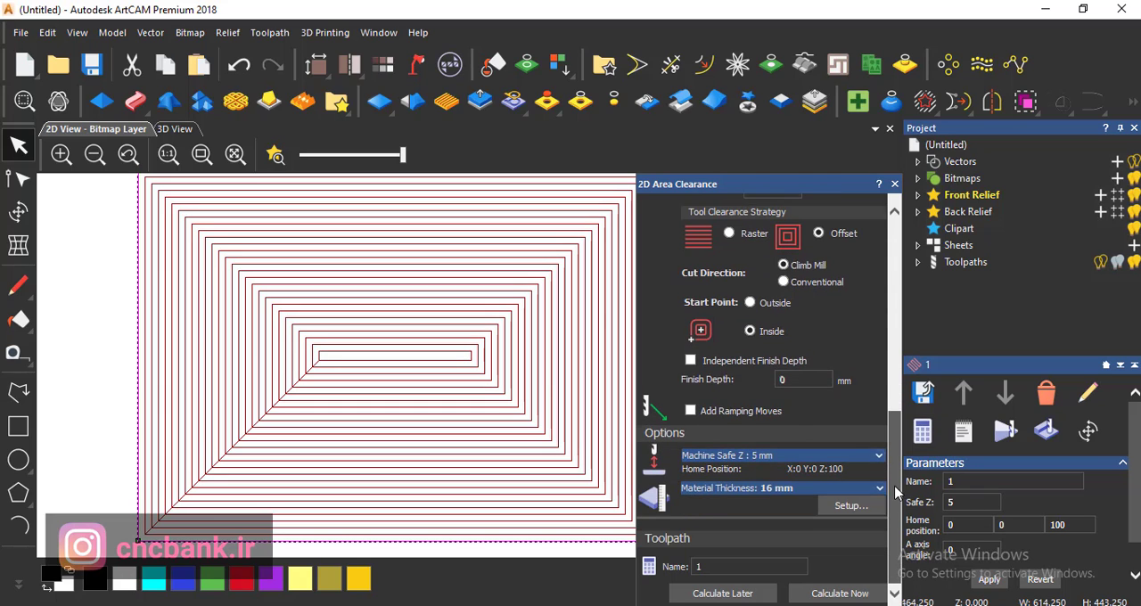
- Hide the calculated offset toolpath in the 2D view and reselect the rectangle
scroll(856, 356, up, 8)
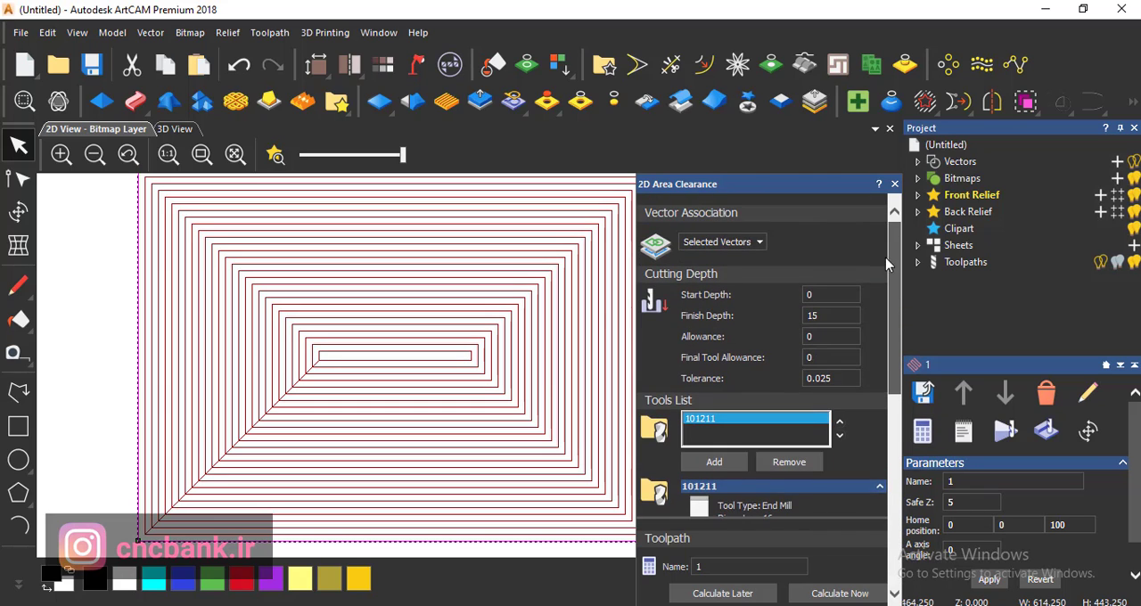
click(1101, 262)
click(339, 357)
scroll(458, 387, down, 3)
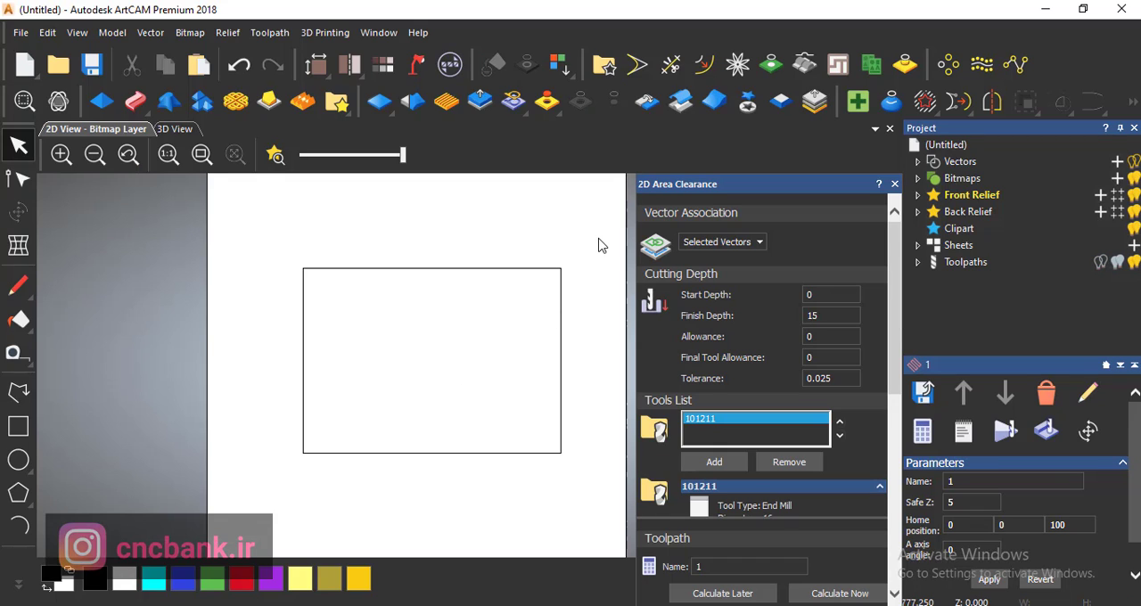
drag(579, 257, 482, 348)
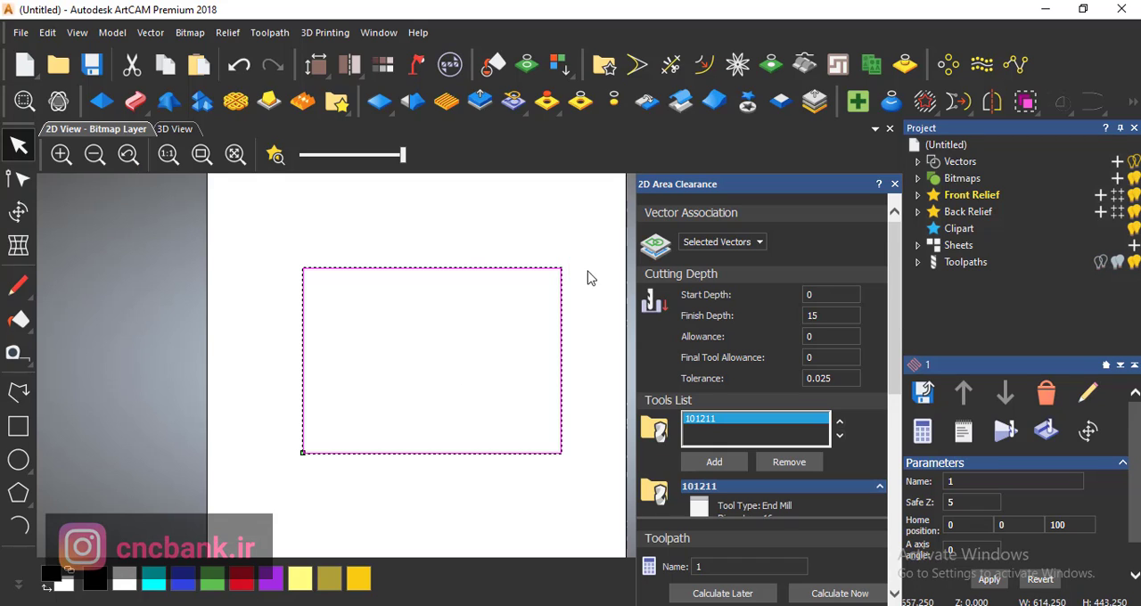
- Start a new 2D area clearance toolpath on the rectangle with a finish depth of 15
click(257, 36)
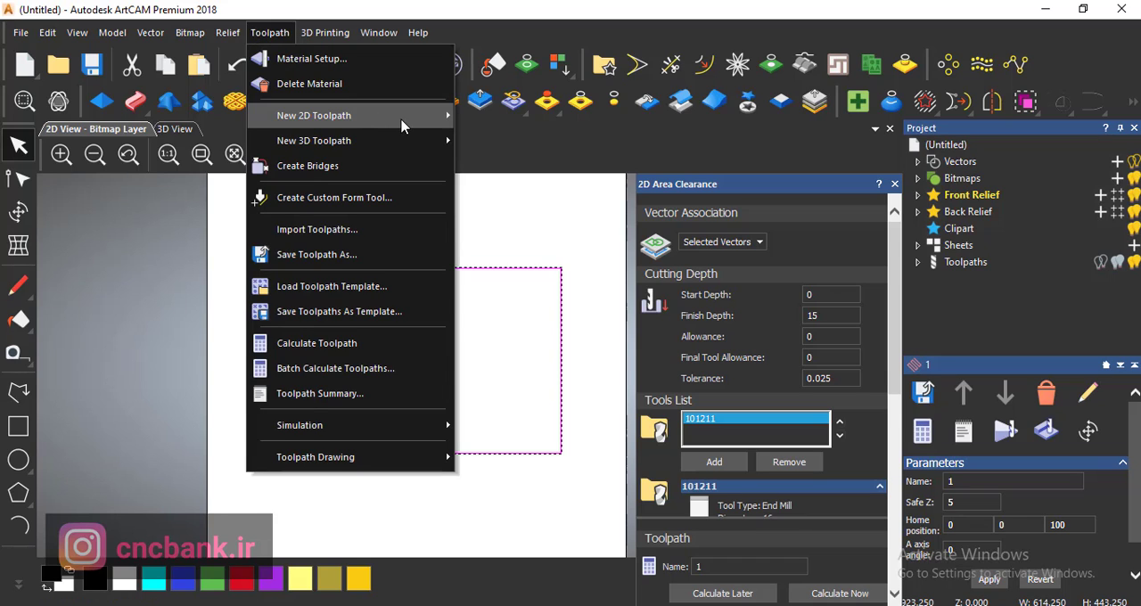
mouse_move(405, 123)
click(511, 142)
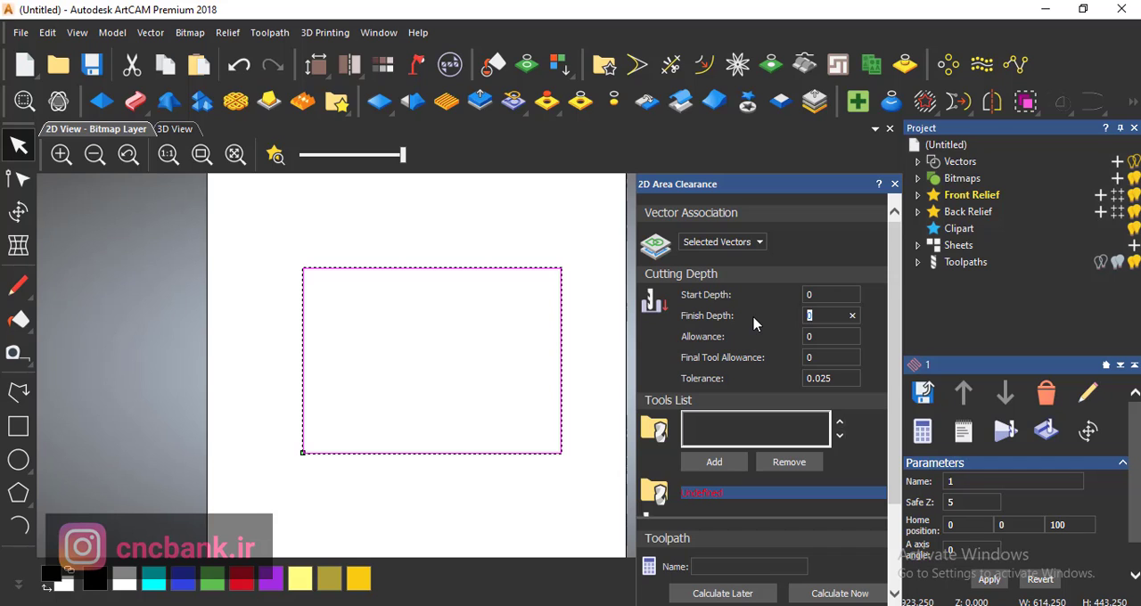
- Compare the TIDEWAY straight bits in the tool database and add the 16 mm tool 101211 to the tools list
click(718, 463)
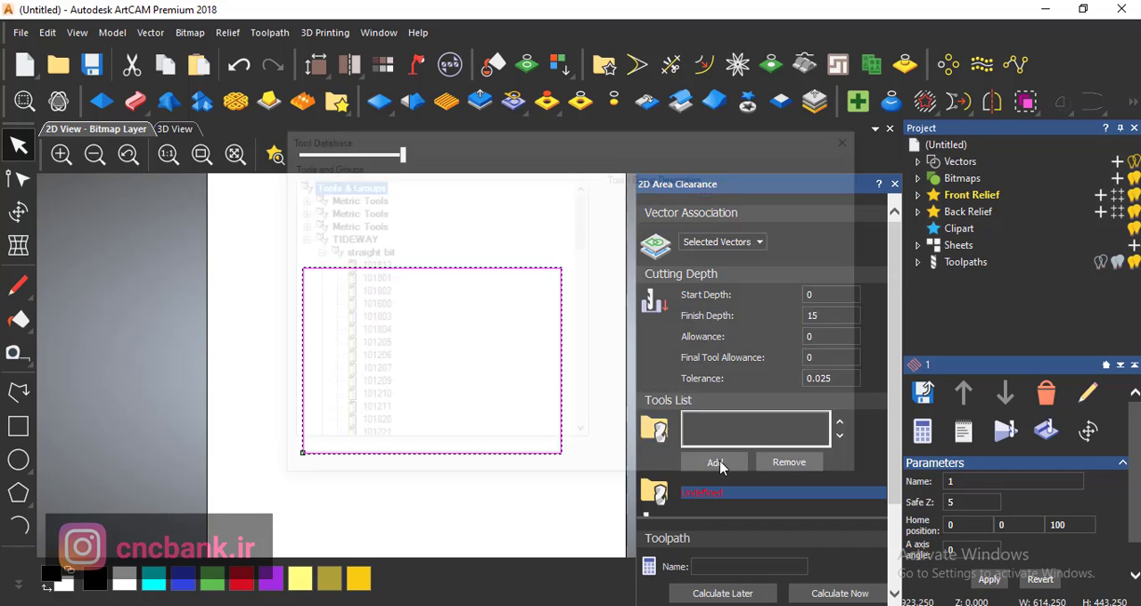
click(373, 333)
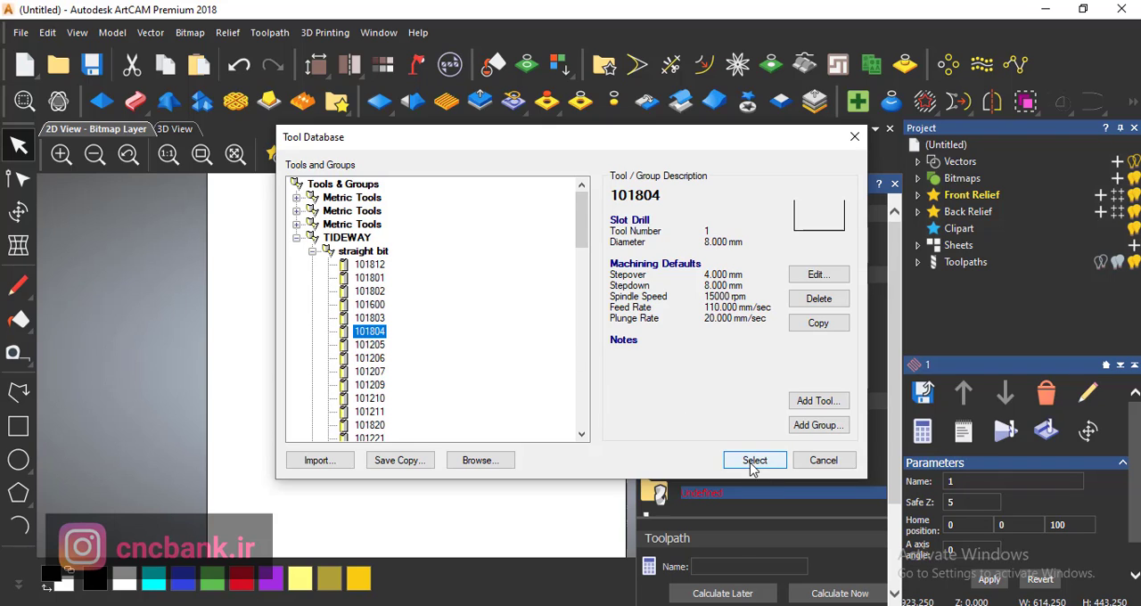
click(374, 345)
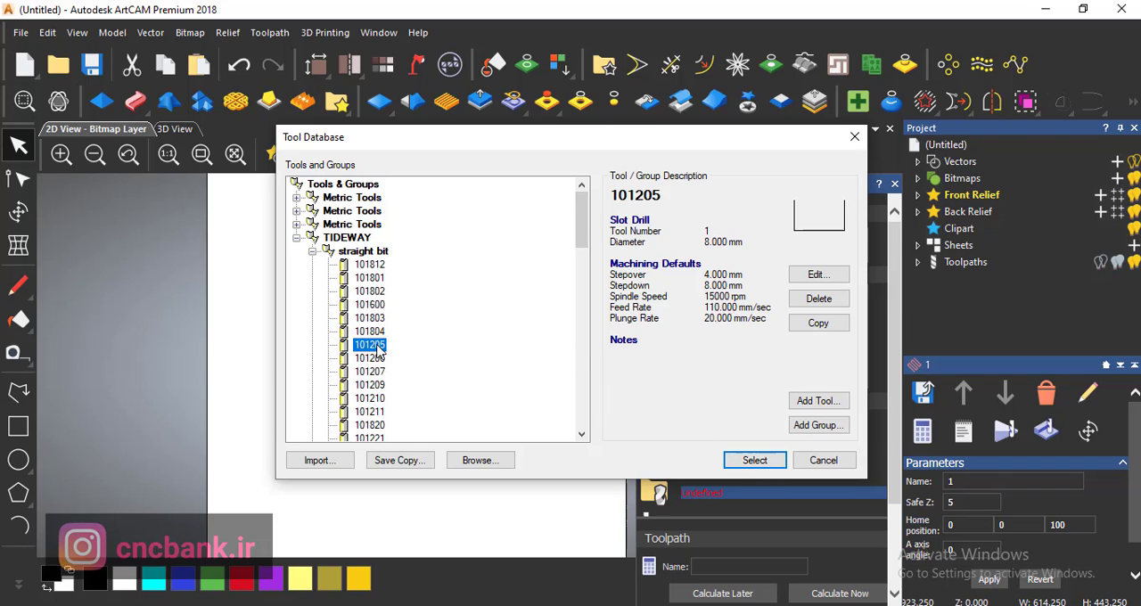
click(370, 320)
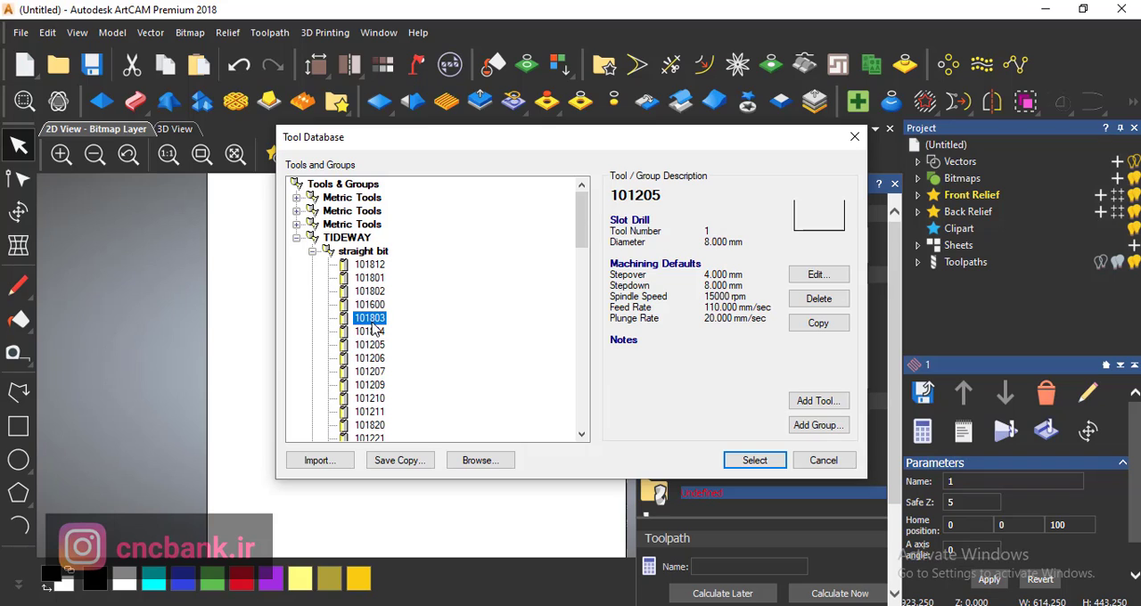
click(360, 292)
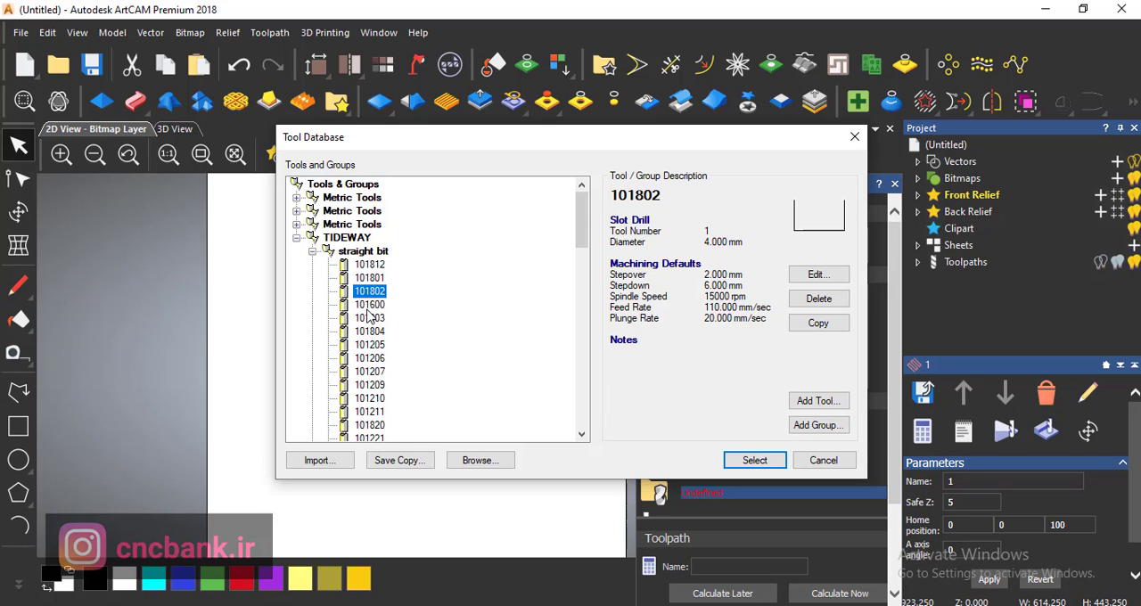
key(Down)
key(Down)
key(Down)
key(Down)
key(Down)
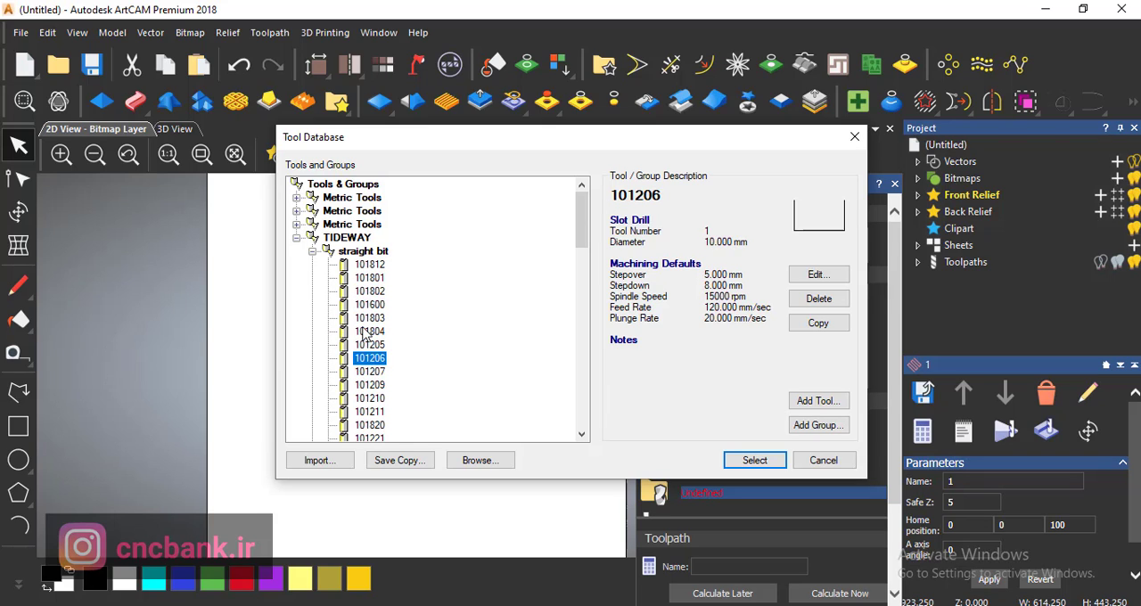
key(Down)
key(Down)
key(Down)
key(Down)
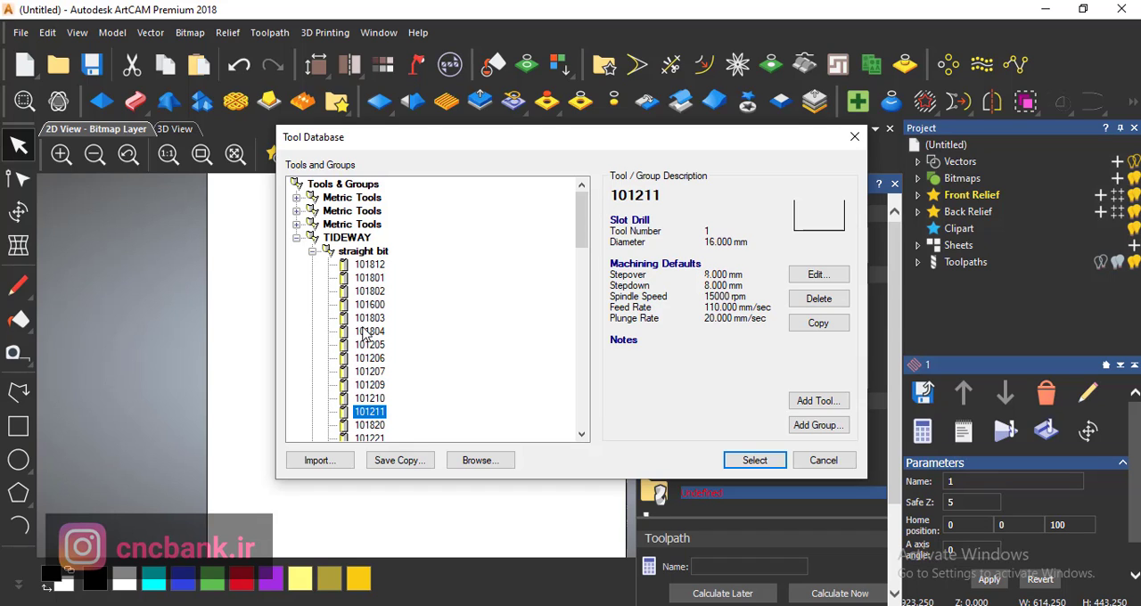
click(786, 459)
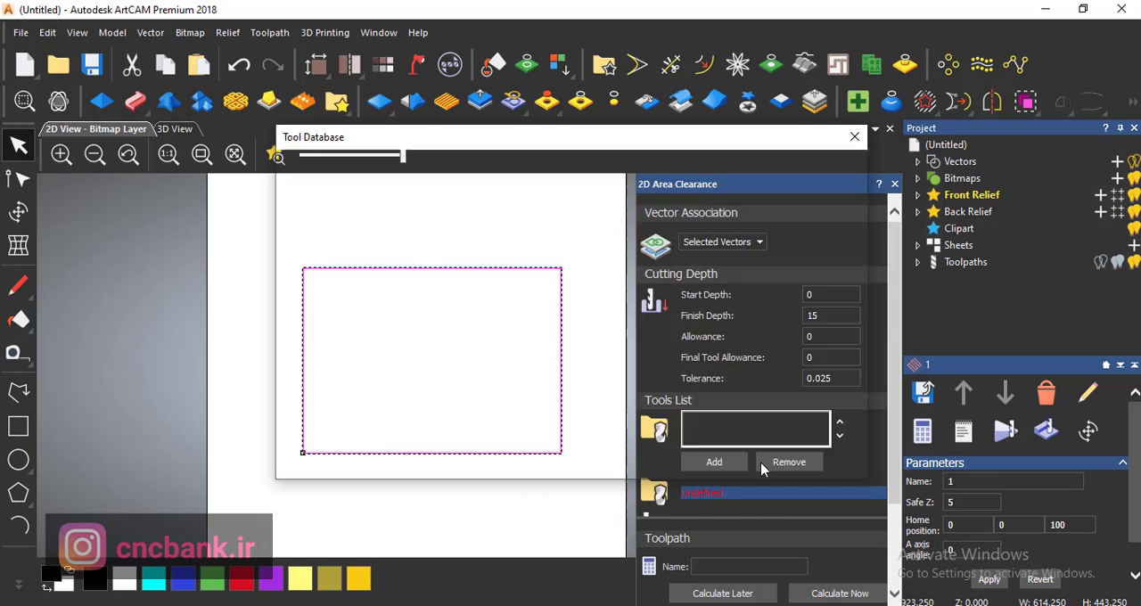
- Calculate the area clearance with the Raster strategy at a 0 degree raster angle, naming the toolpath 1
scroll(899, 395, down, 10)
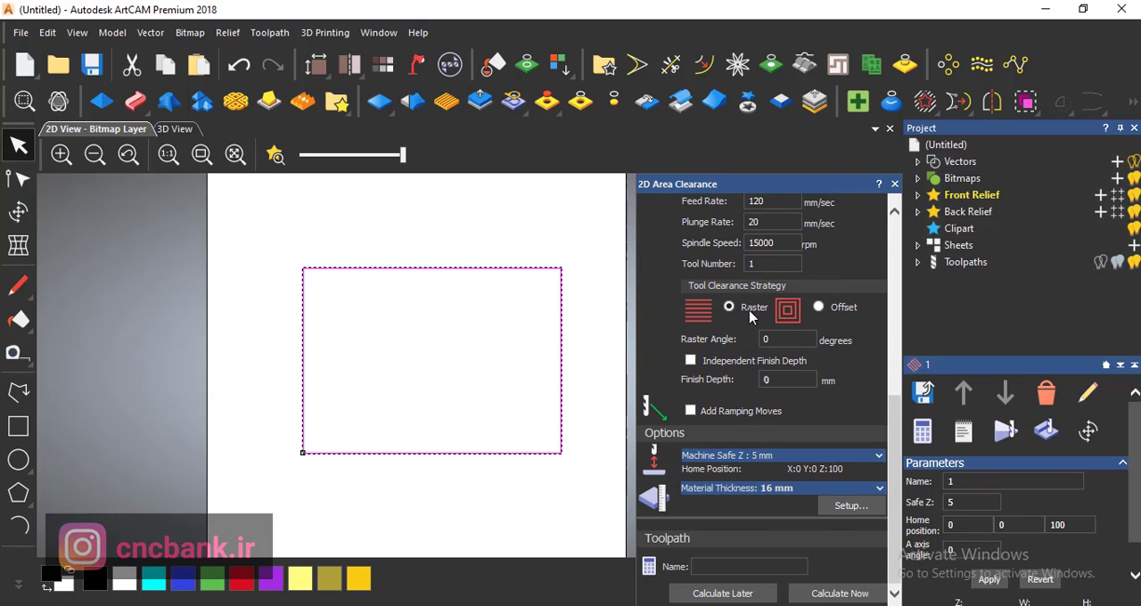
click(748, 566)
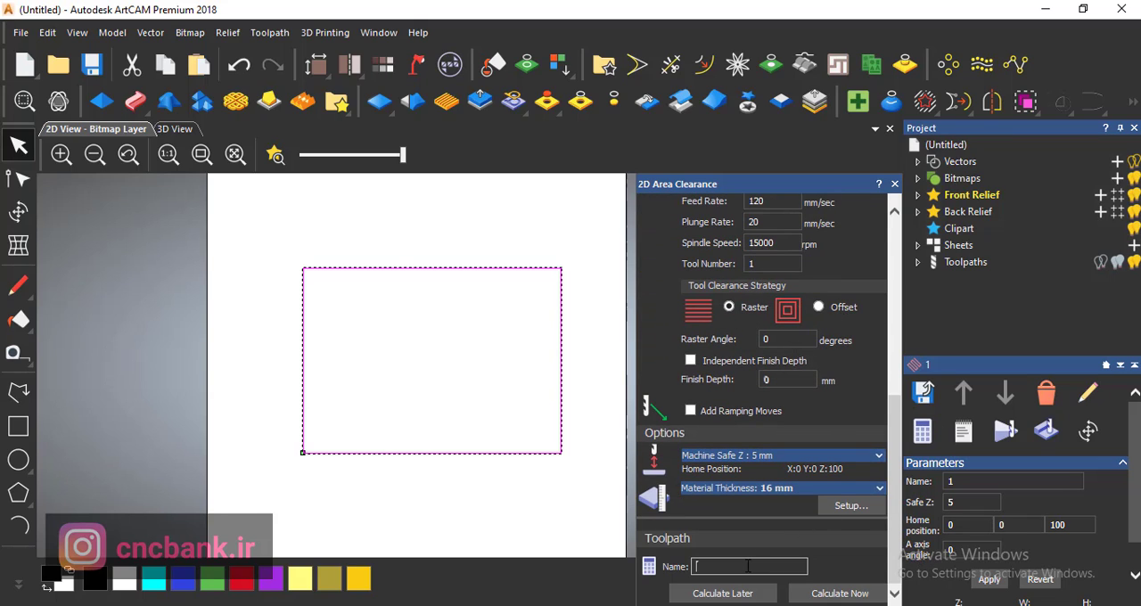
text(1)
click(814, 591)
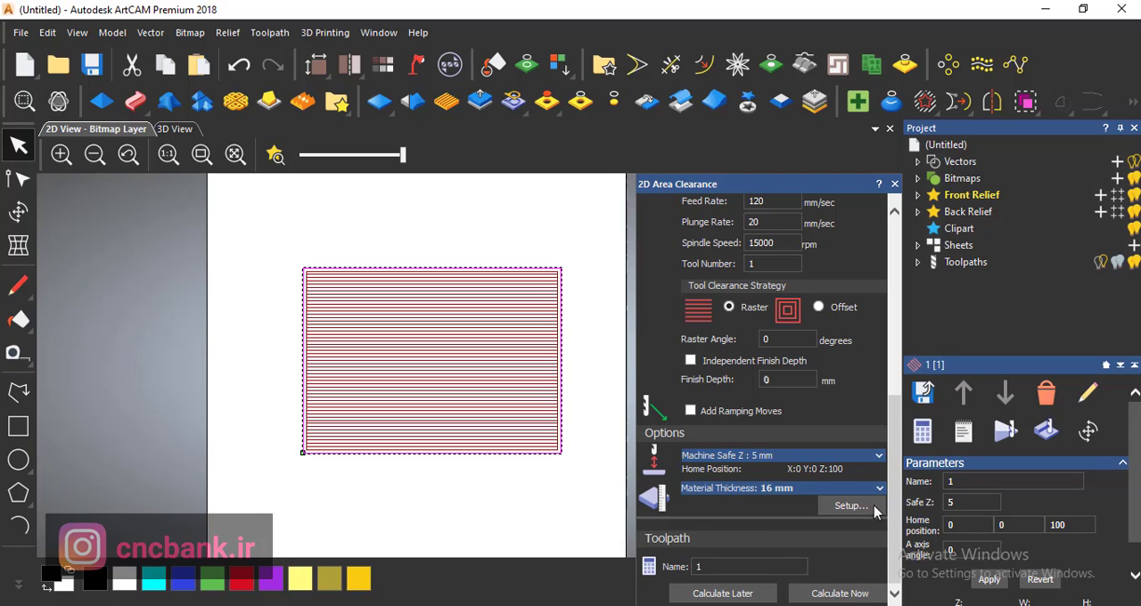
- Examine the toolpath list, the raster passes at the rectangle's corner and as a whole, and the area clearance settings
click(917, 263)
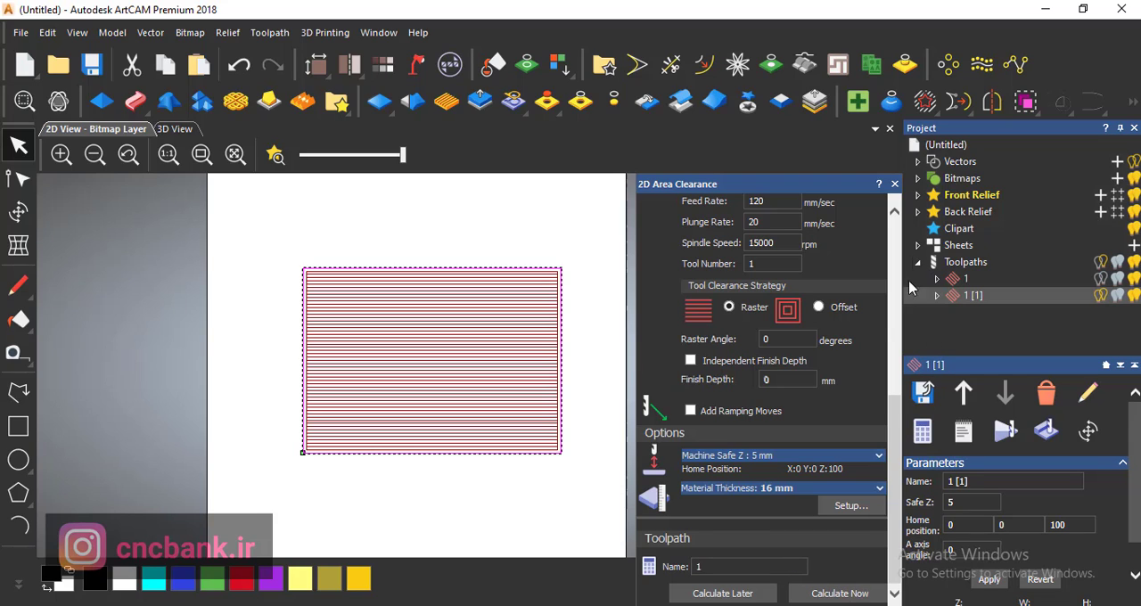
click(921, 392)
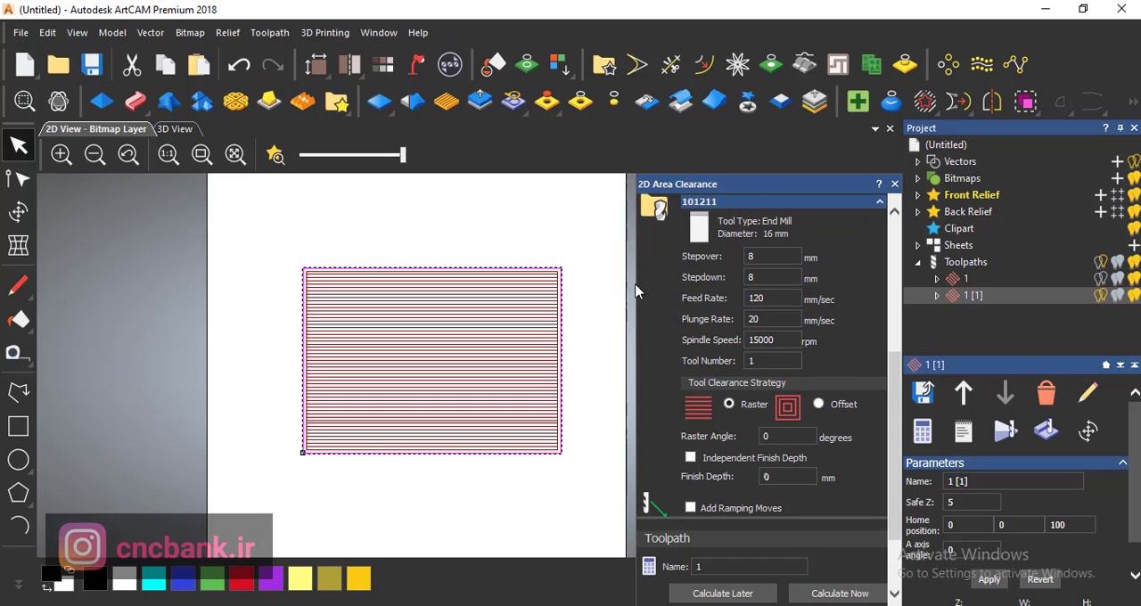
scroll(557, 267, up, 3)
scroll(575, 316, up, 3)
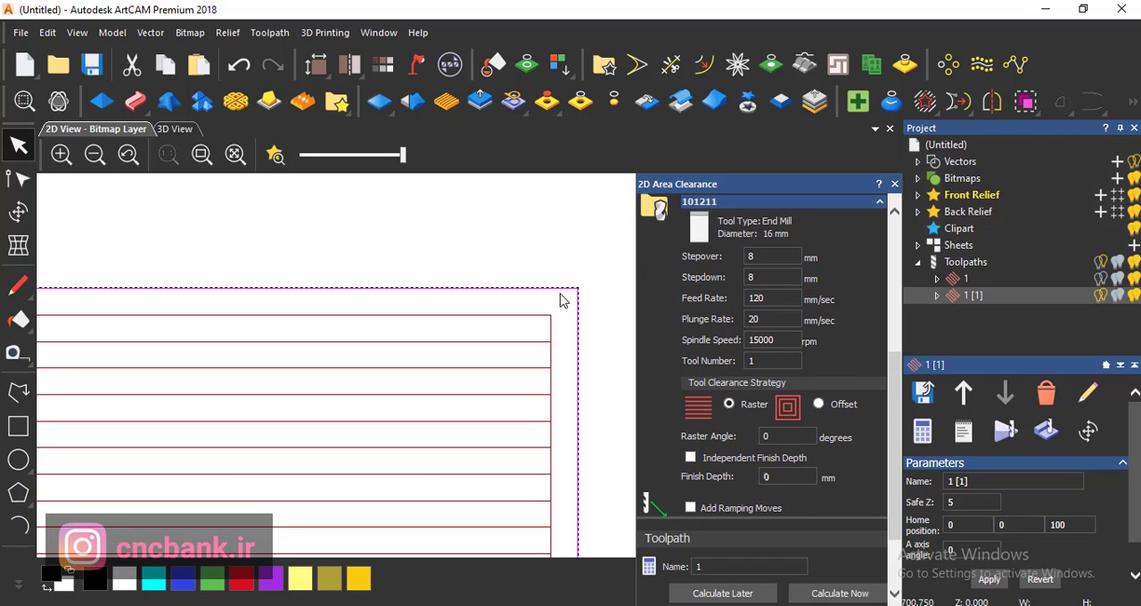
scroll(896, 417, up, 3)
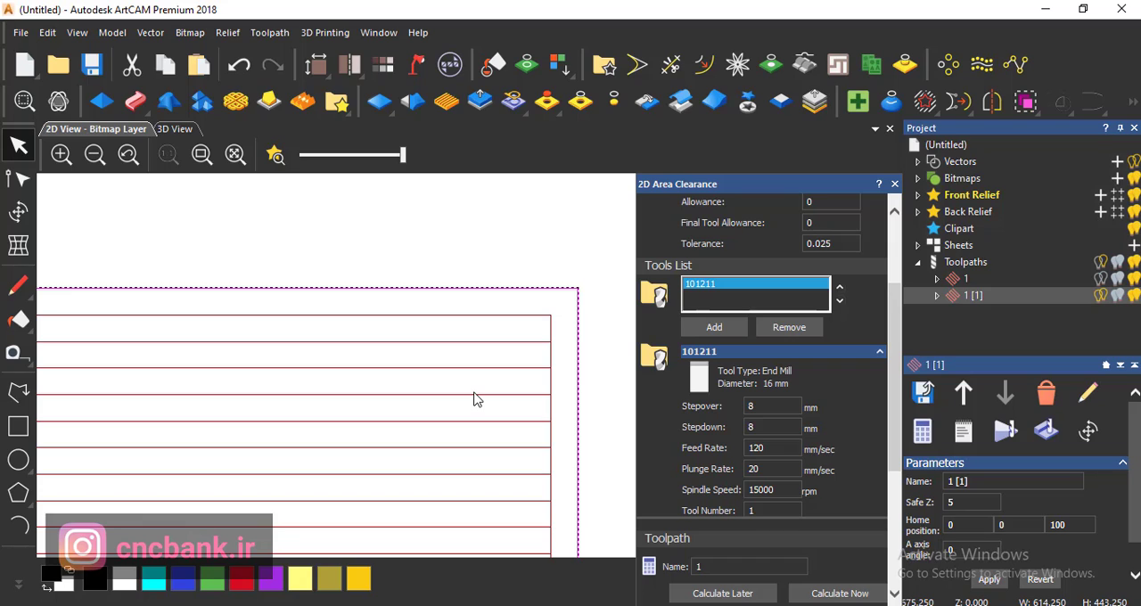
scroll(469, 321, down, 4)
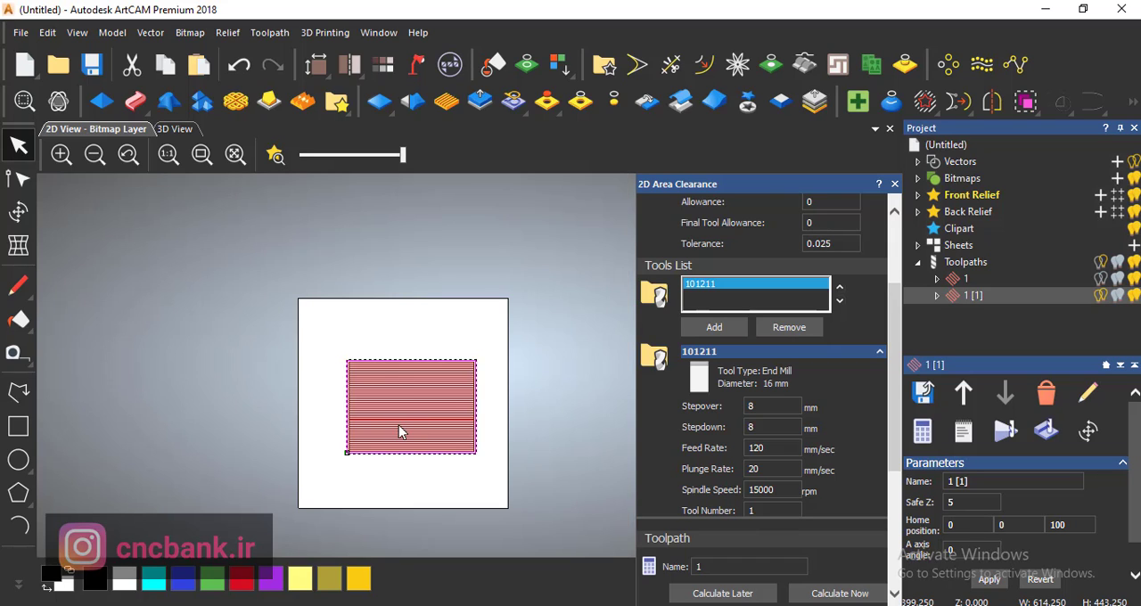
scroll(400, 431, up, 3)
scroll(359, 420, down, 2)
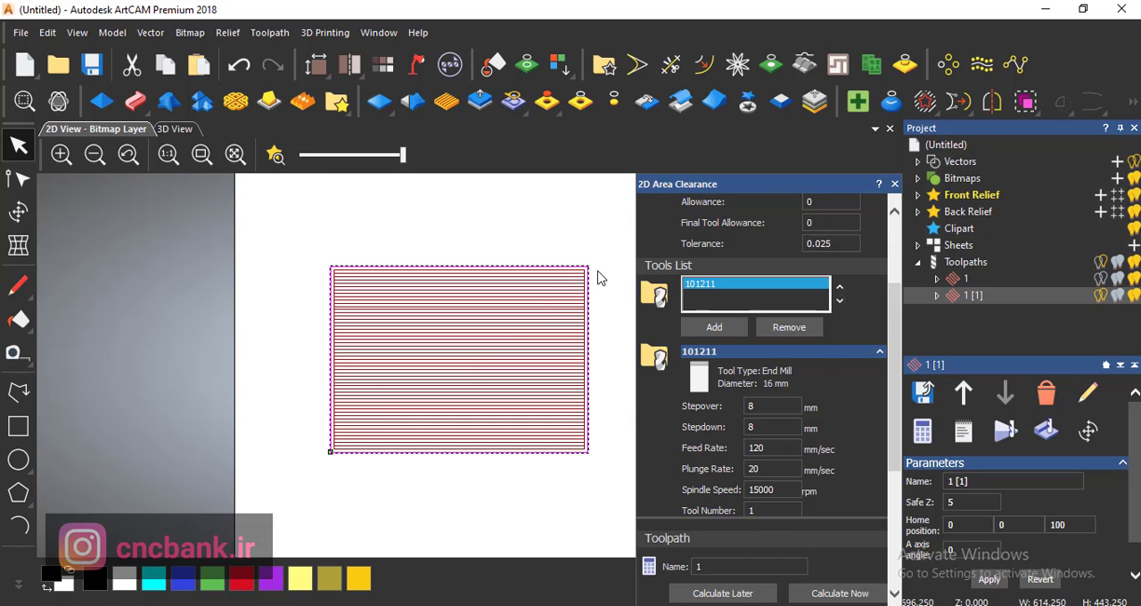
scroll(599, 278, up, 4)
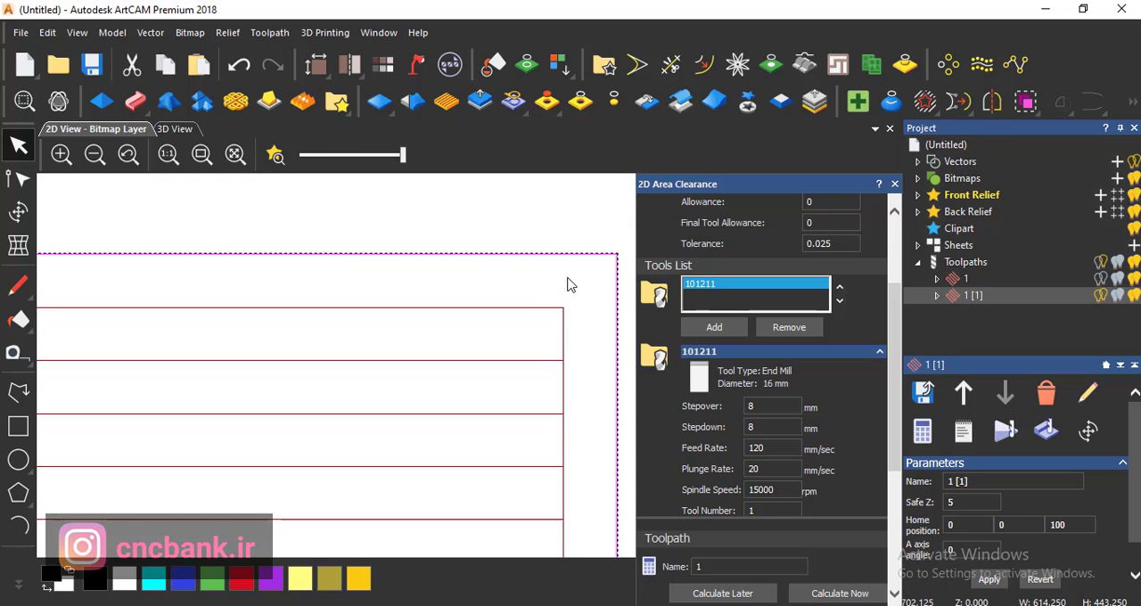
scroll(504, 305, down, 6)
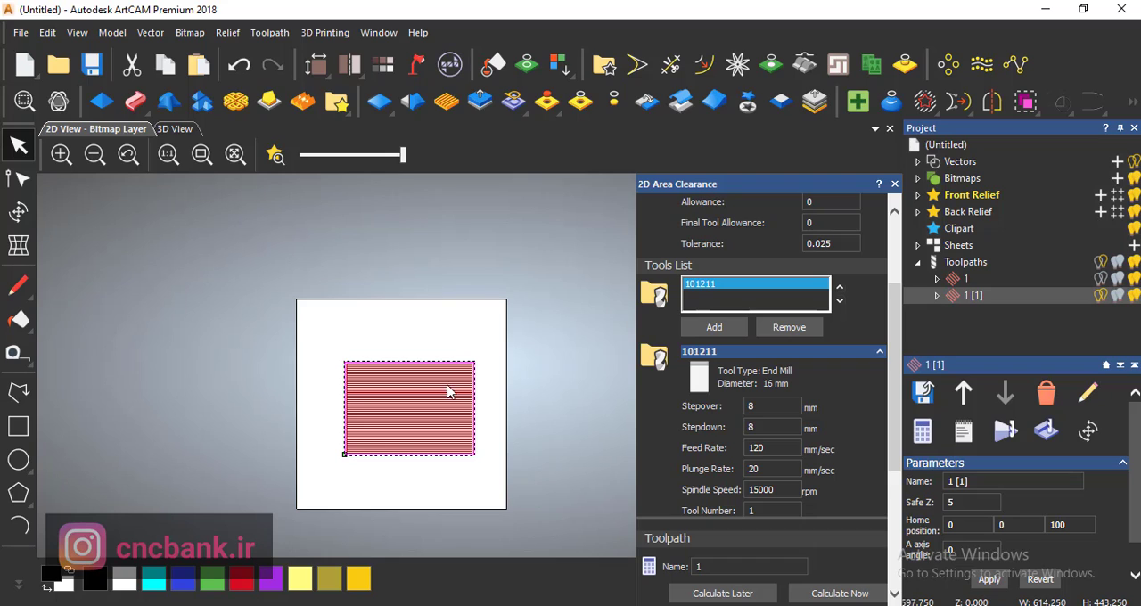
scroll(423, 375, up, 2)
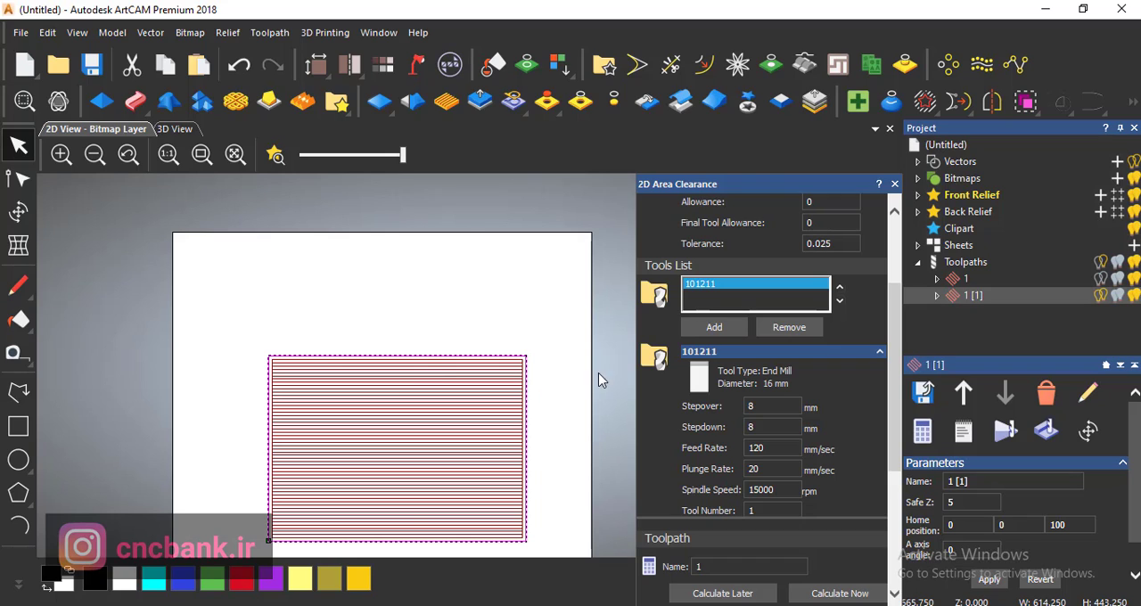
drag(892, 323, 873, 256)
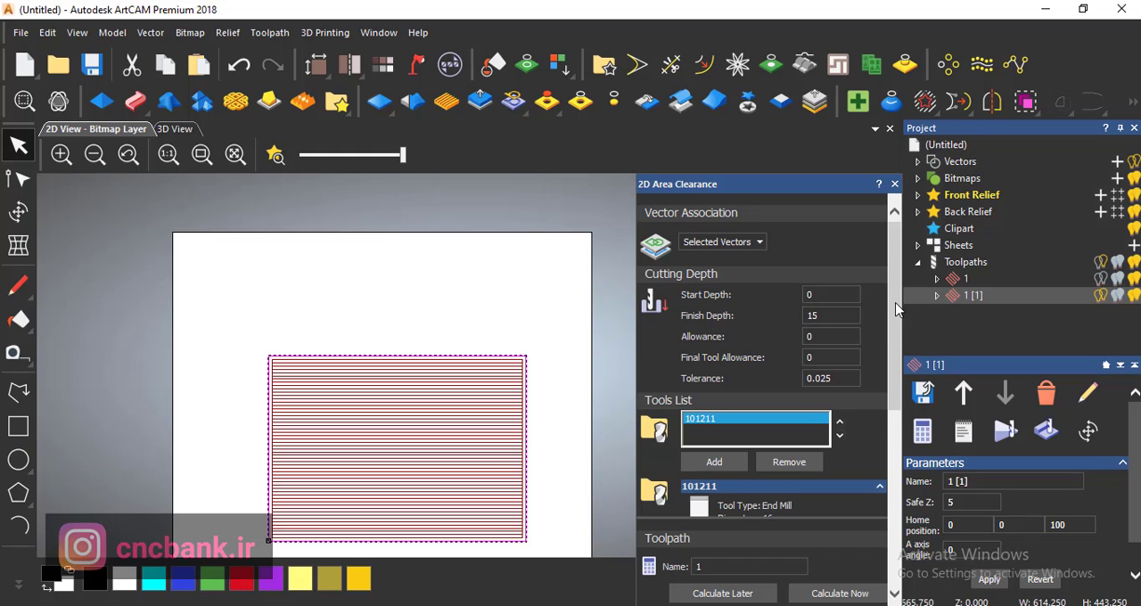
scroll(897, 309, down, 2)
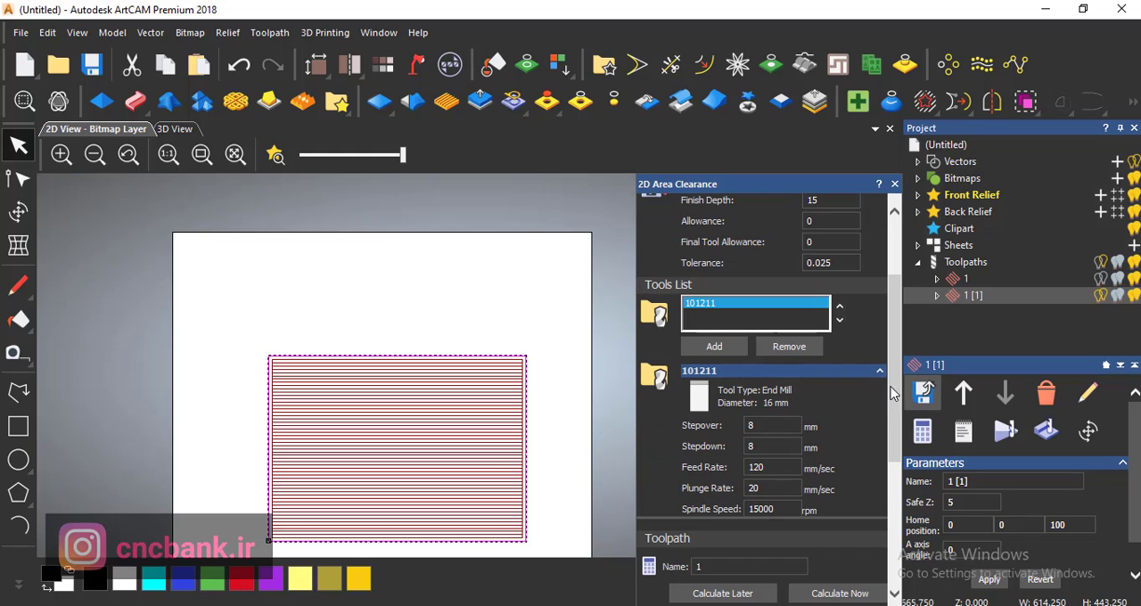
scroll(863, 512, down, 4)
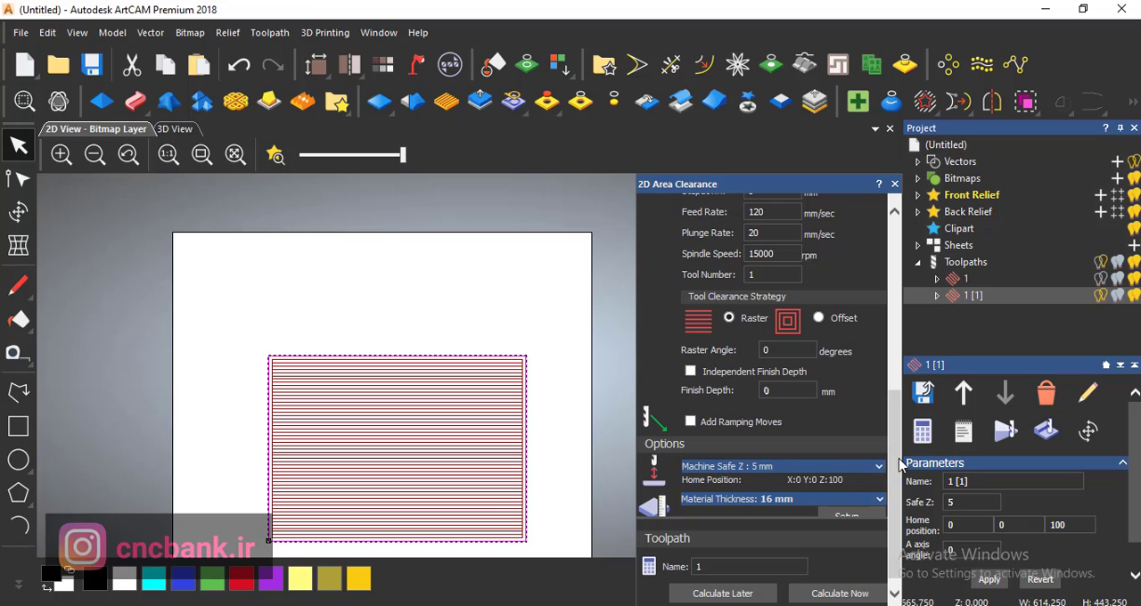
scroll(882, 481, down, 1)
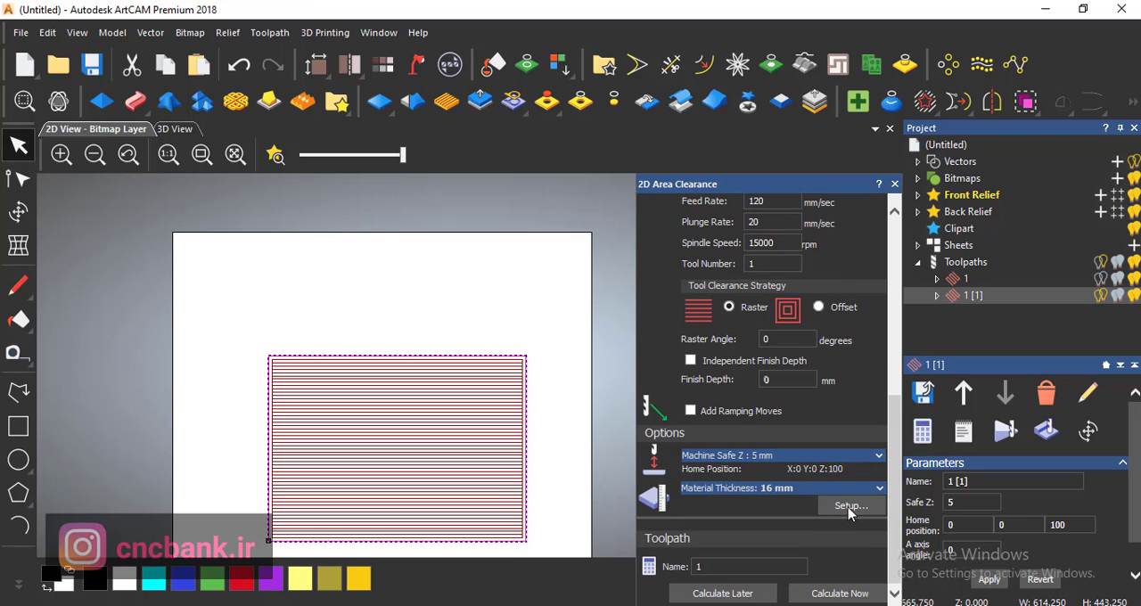
- Delete the older offset toolpath 1 and simulate the remaining raster toolpath
click(964, 281)
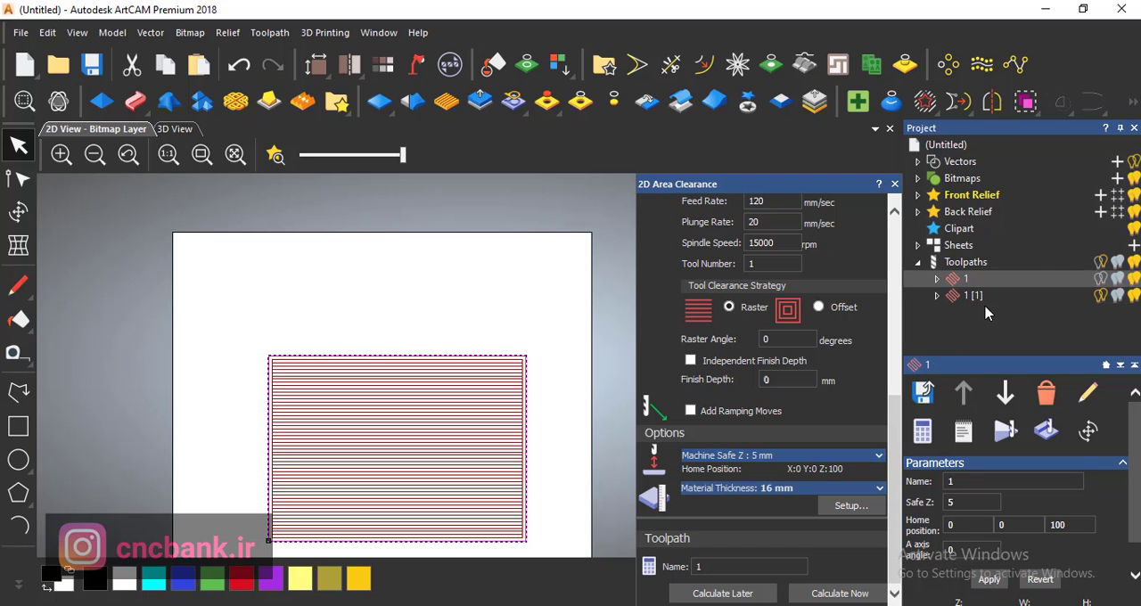
key(Delete)
right_click(975, 280)
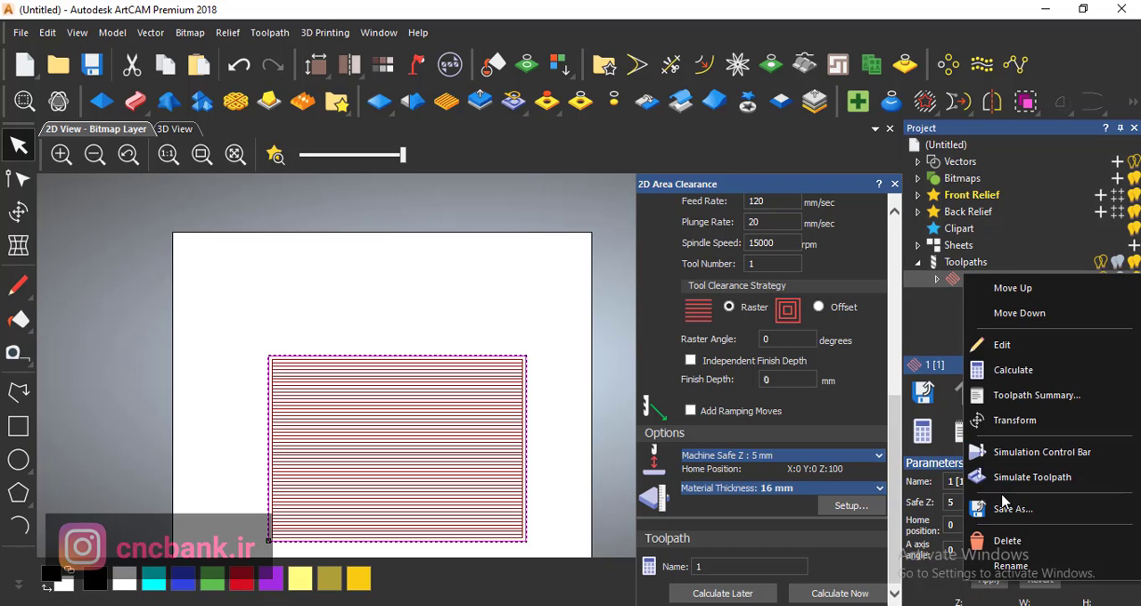
click(994, 483)
click(638, 456)
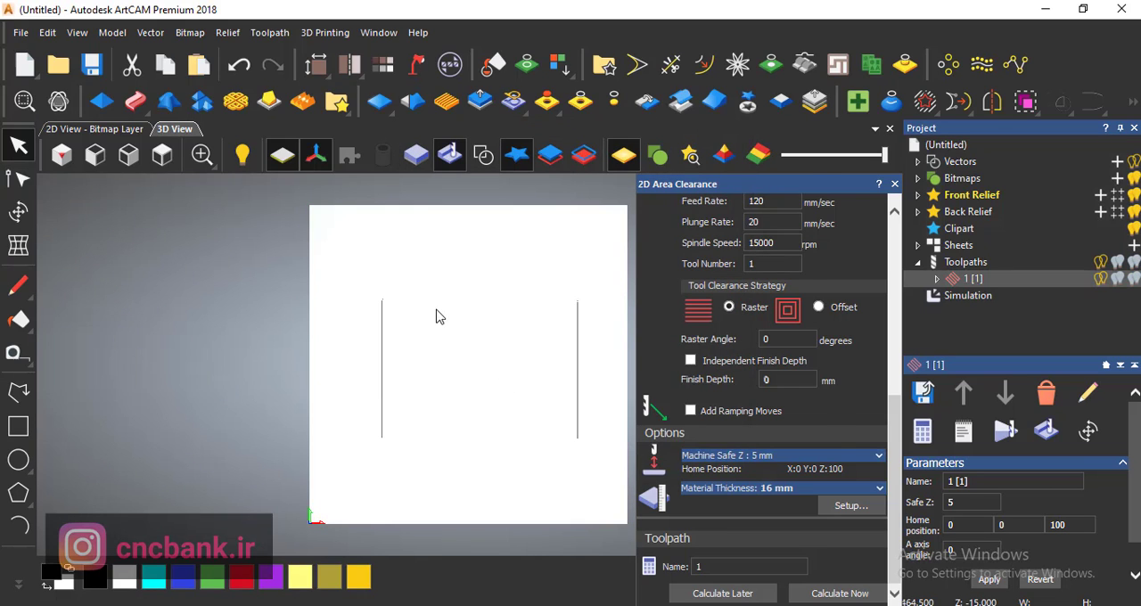
- Inspect the simulated pocket and its corner in the isometric and top 3D views, and return to the 2D view
click(61, 156)
scroll(517, 326, up, 6)
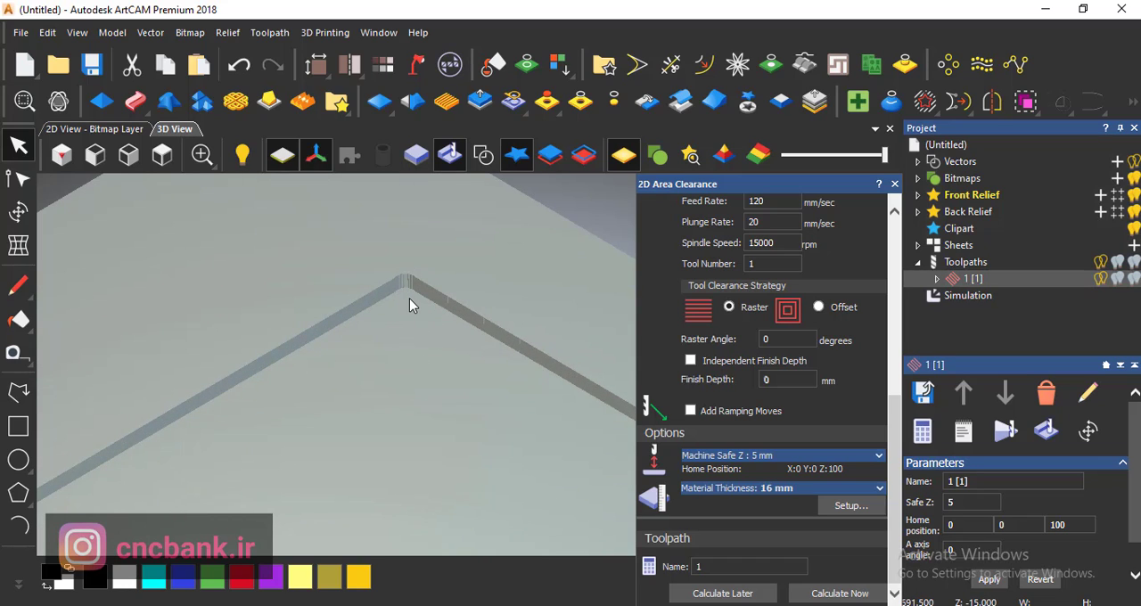
scroll(412, 298, down, 5)
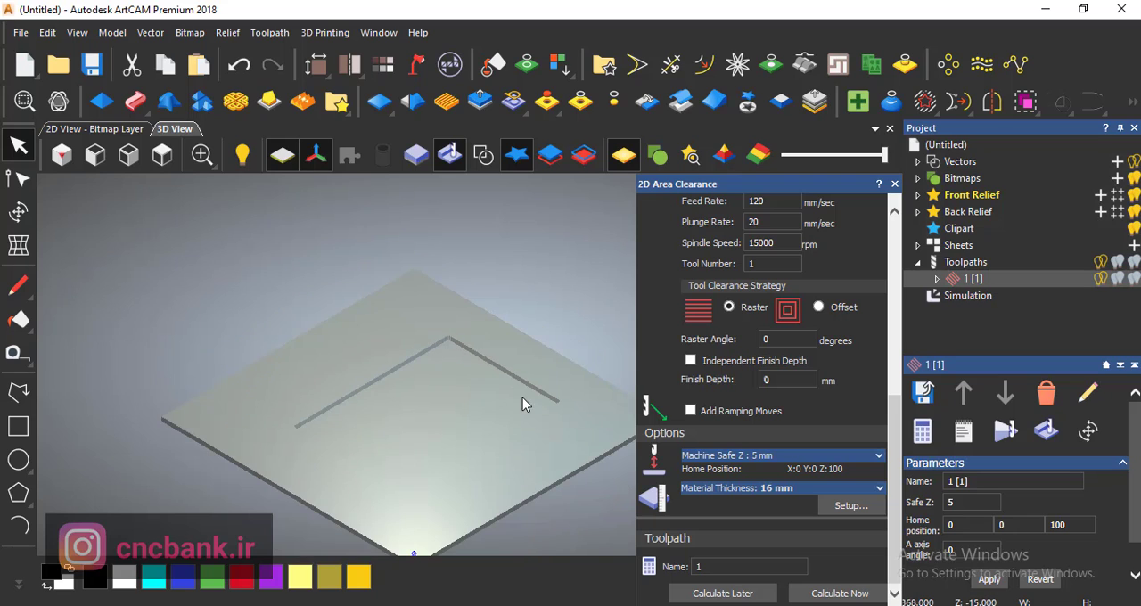
click(162, 156)
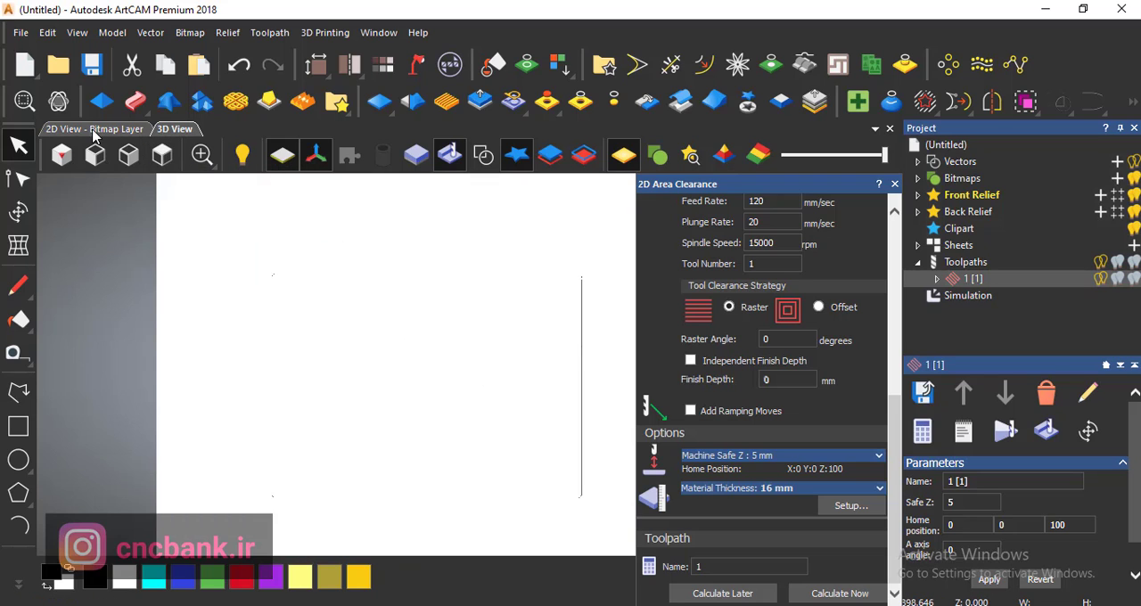
click(74, 130)
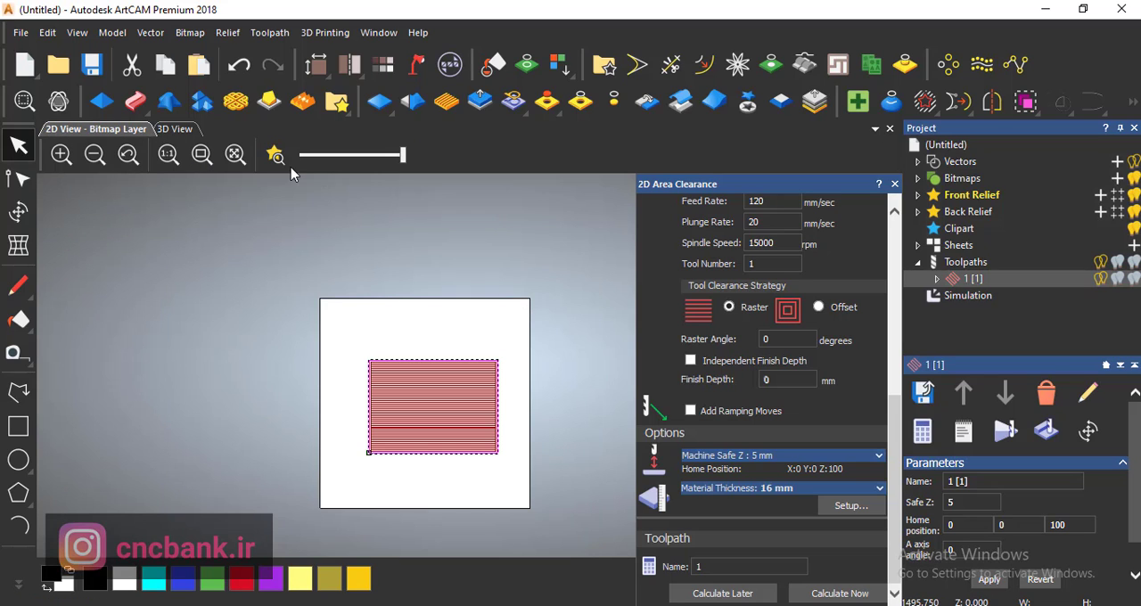